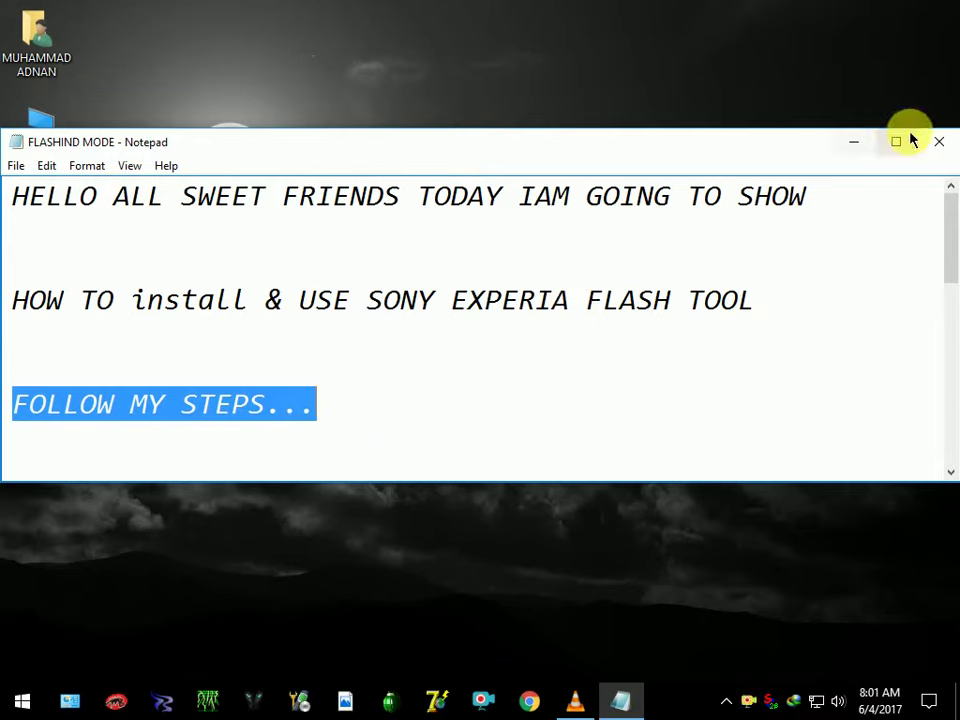
Step: Close the note and launch the flashtool-0.9.18.5-windows installer from the Programs folder in the user's Downloads, closing the folder window
left_click(939, 141)
double_click(56, 48)
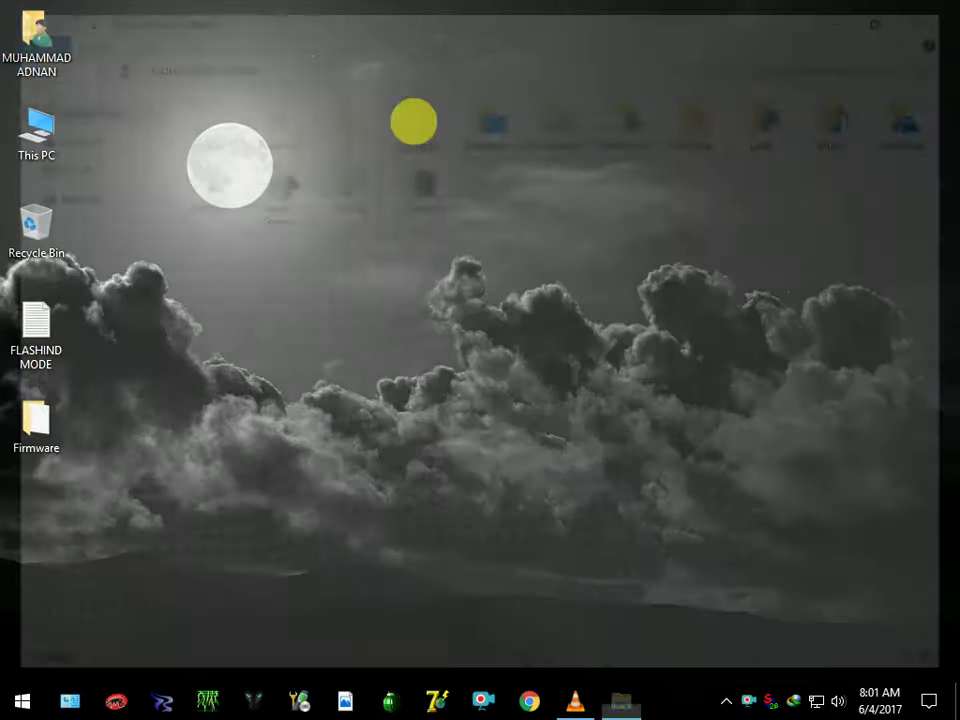
double_click(648, 137)
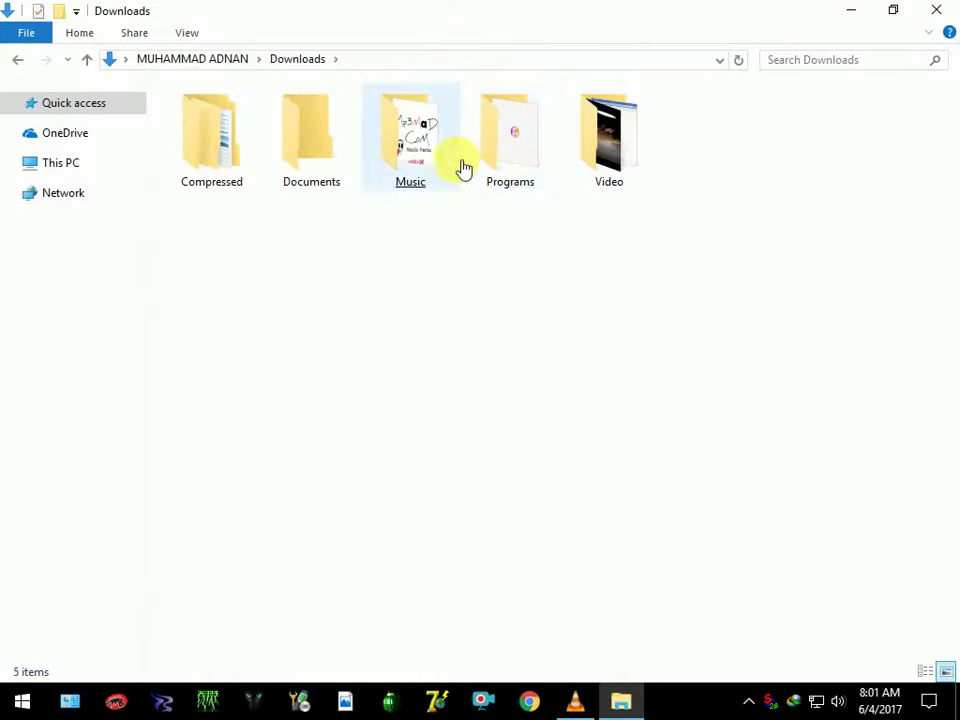
double_click(536, 156)
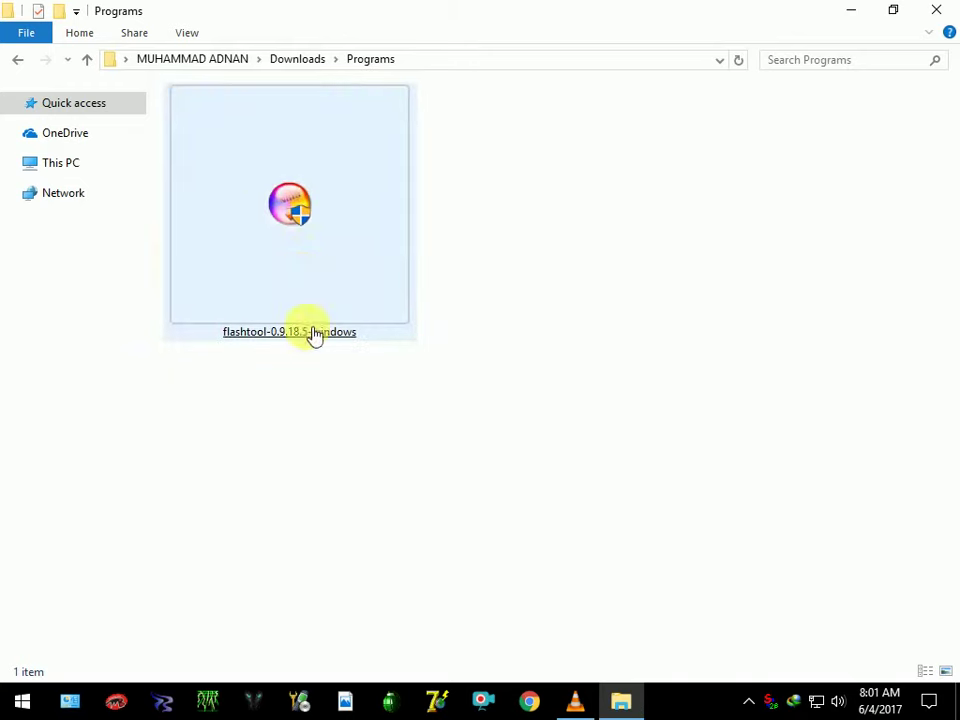
double_click(252, 342)
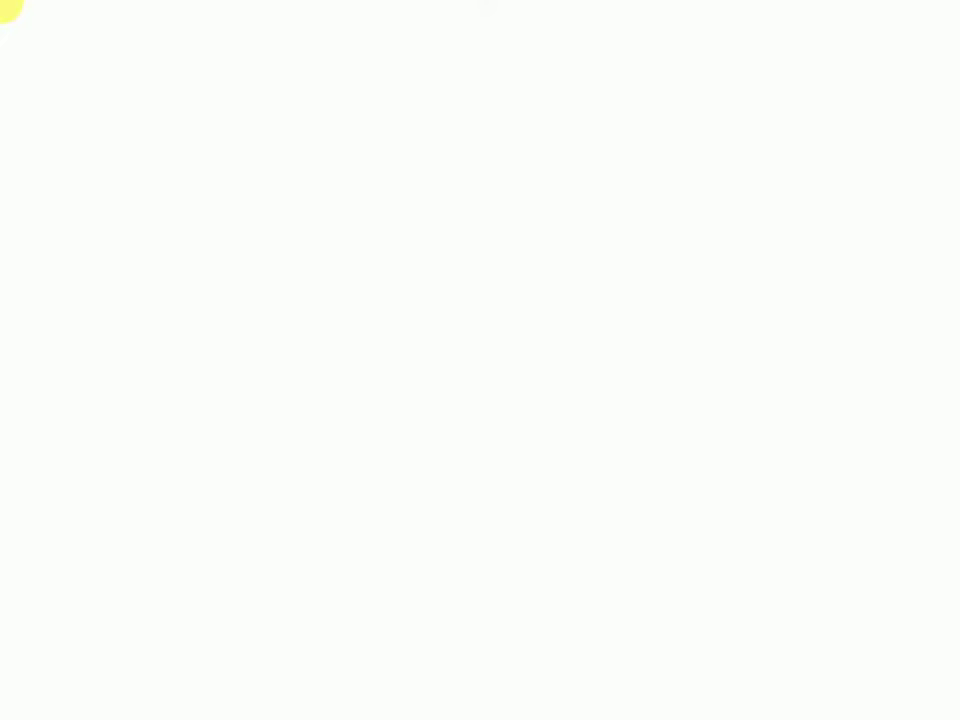
left_click(935, 10)
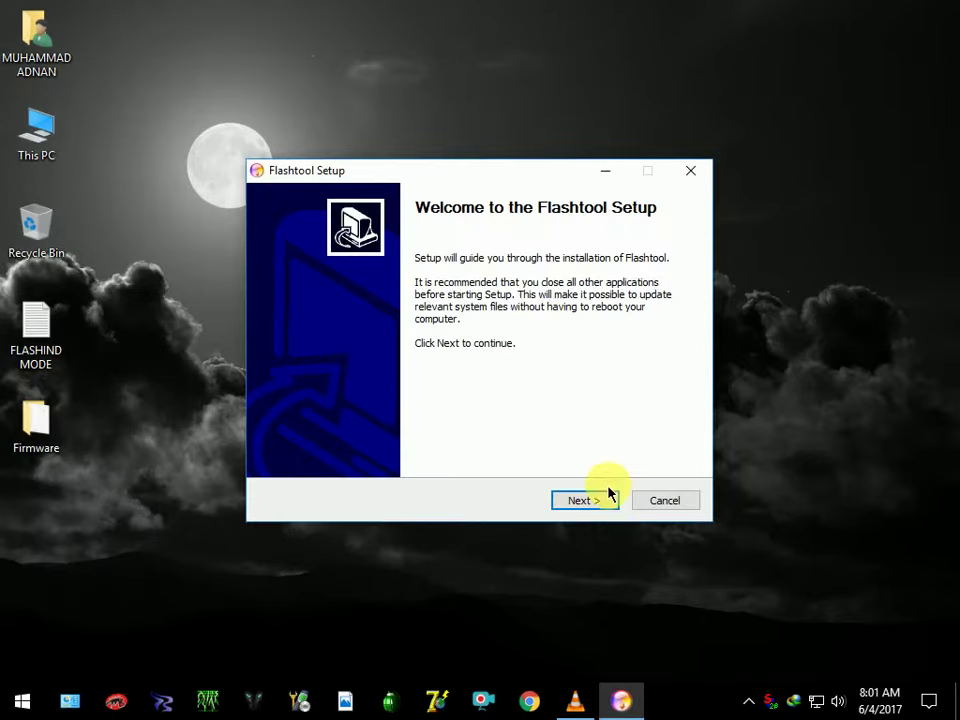
Step: Start installing Flashtool with the setup wizard's default settings
left_click(610, 500)
left_click(610, 501)
left_click(610, 502)
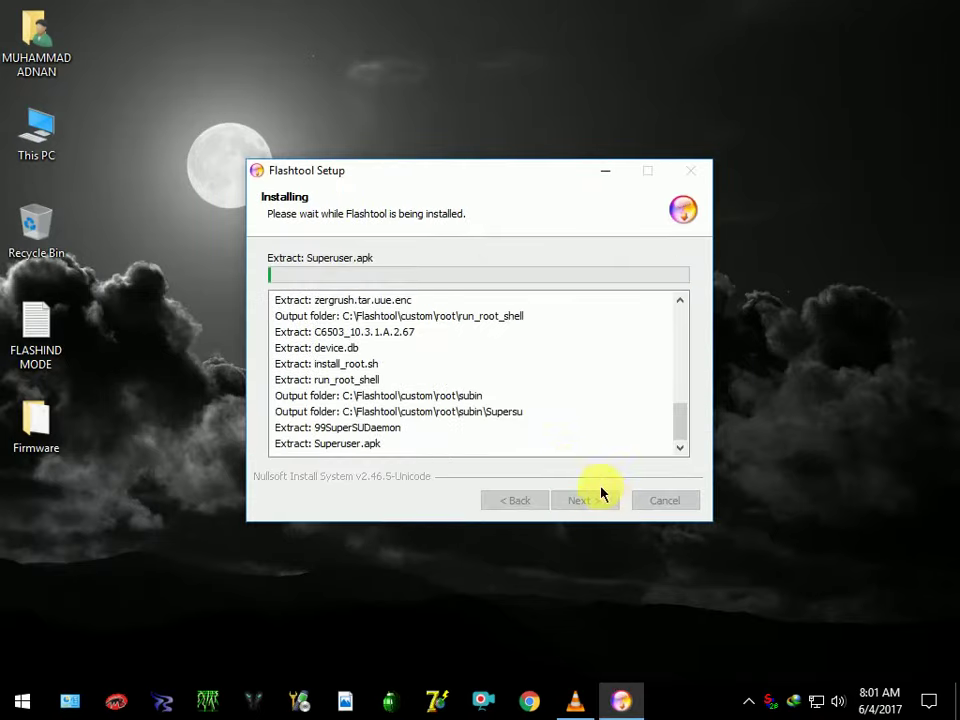
right_click(422, 86)
left_click(461, 133)
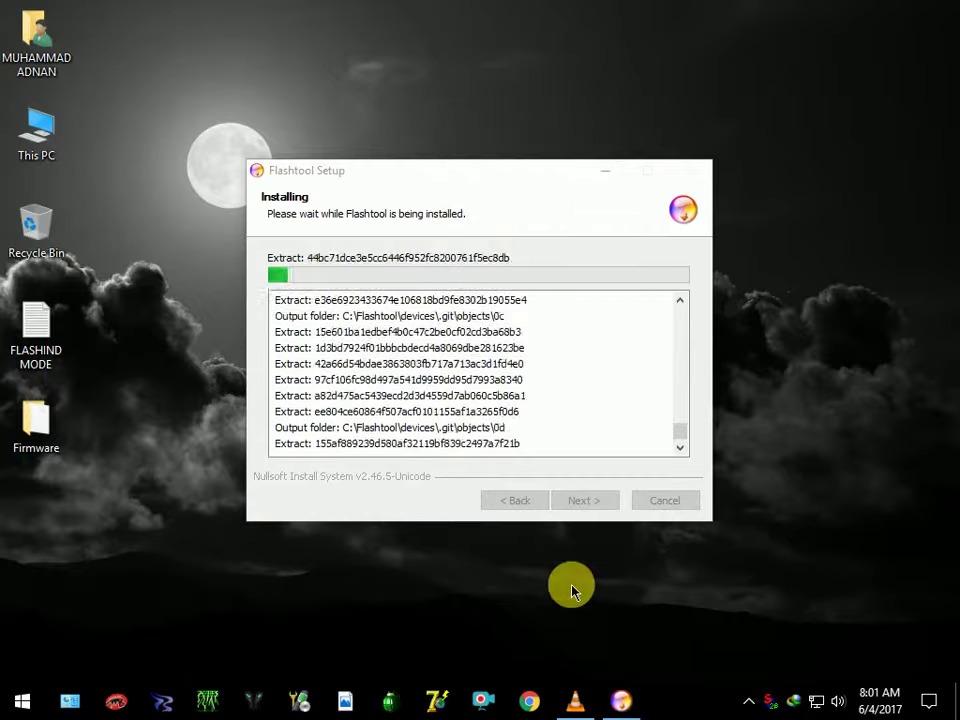
left_click(575, 700)
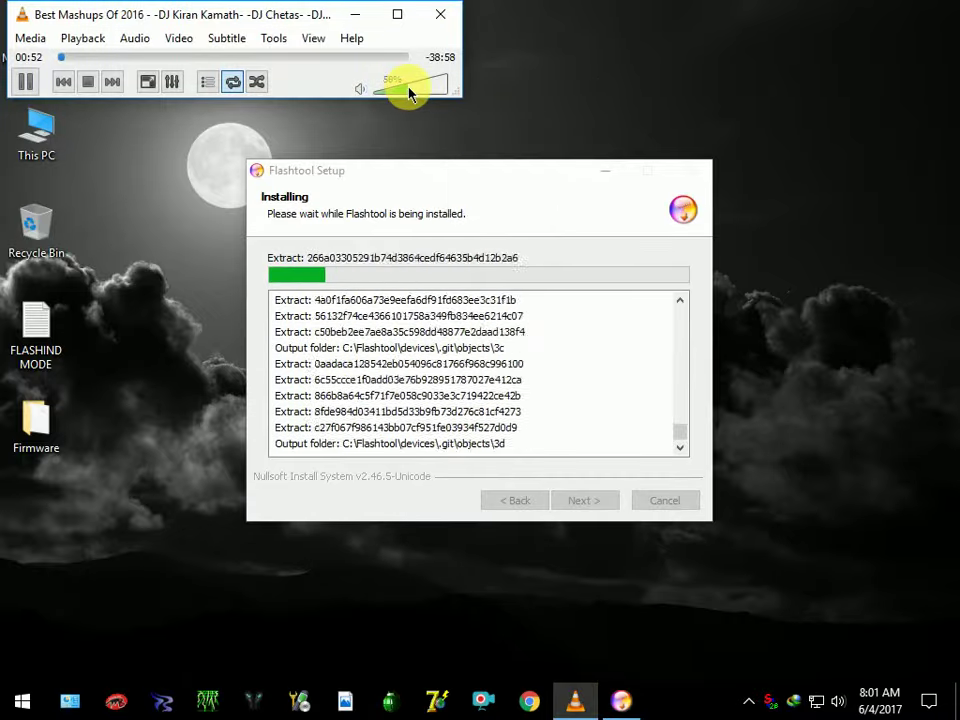
left_click(372, 16)
right_click(392, 44)
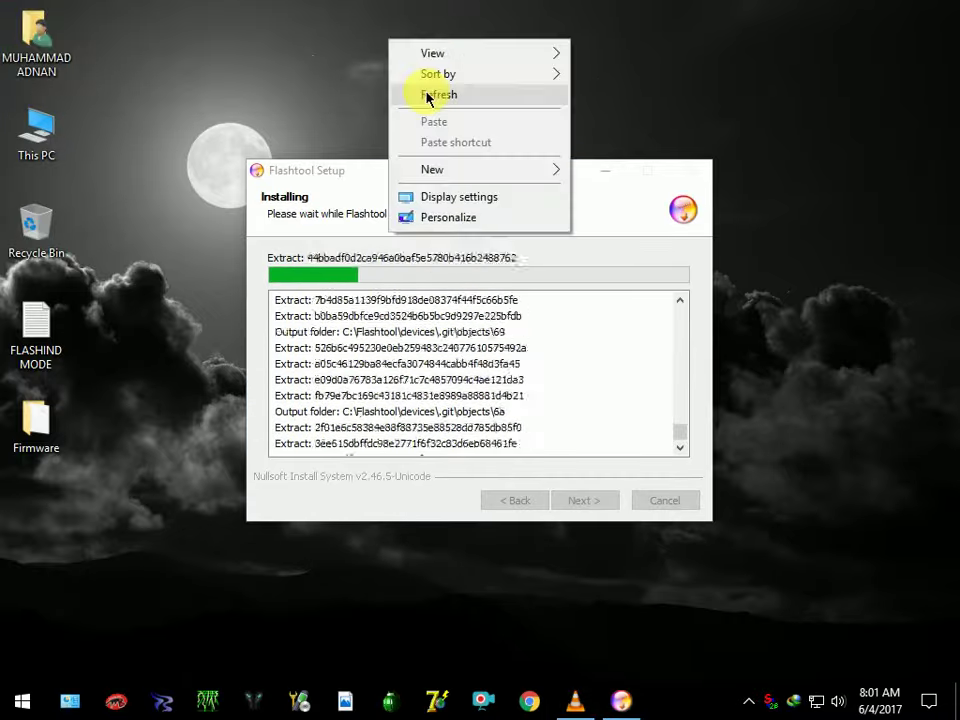
left_click(420, 93)
right_click(405, 66)
left_click(445, 118)
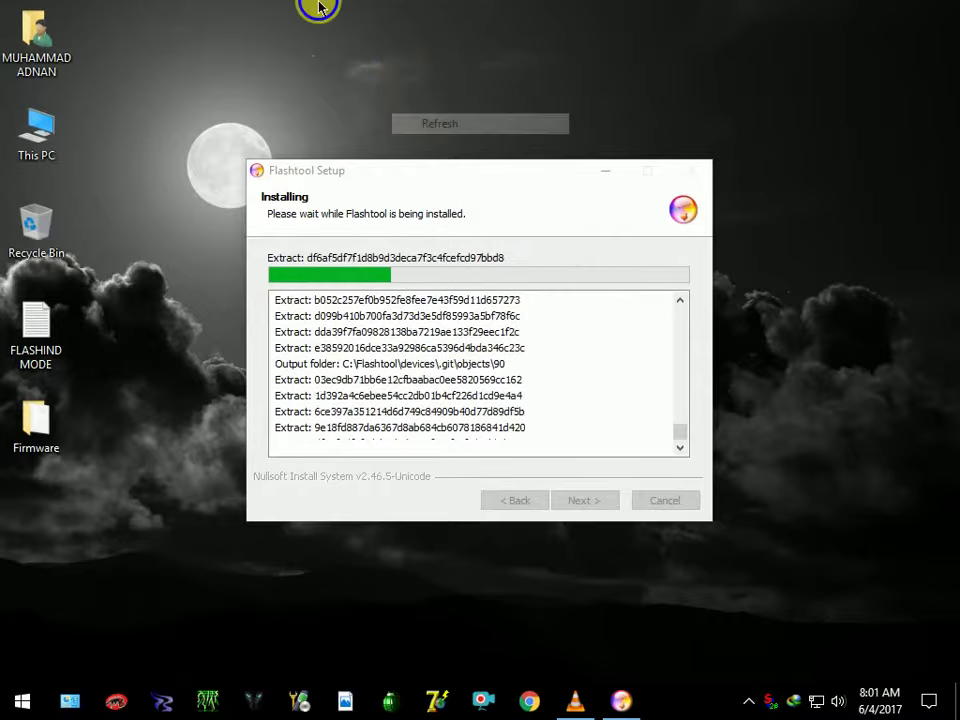
right_click(317, 4)
left_click(392, 56)
right_click(358, 30)
left_click(392, 80)
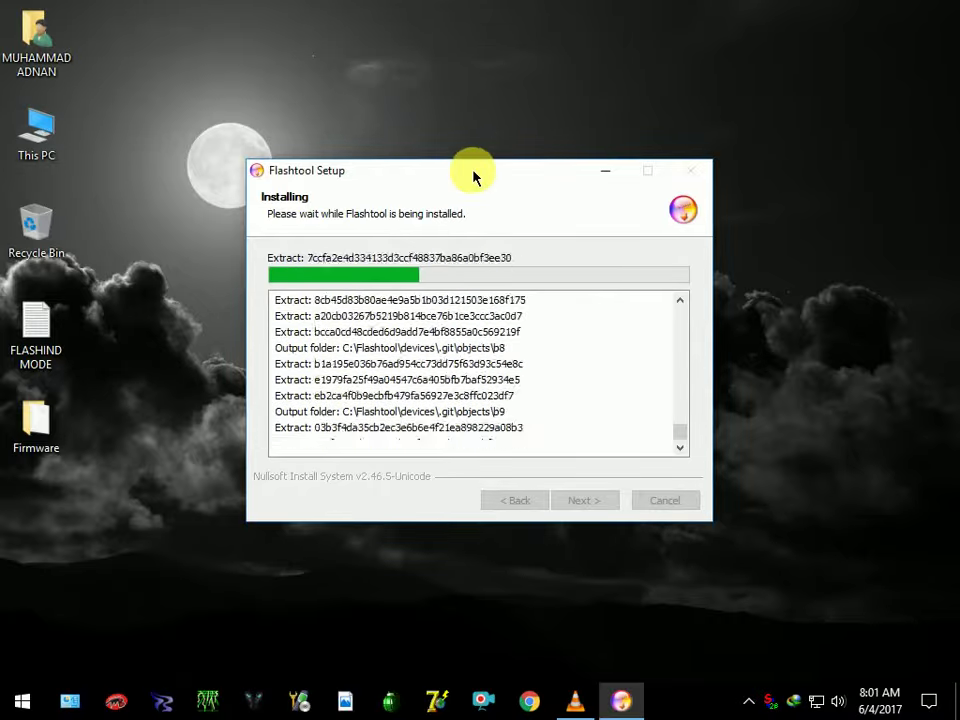
left_click_drag(476, 172, 580, 70)
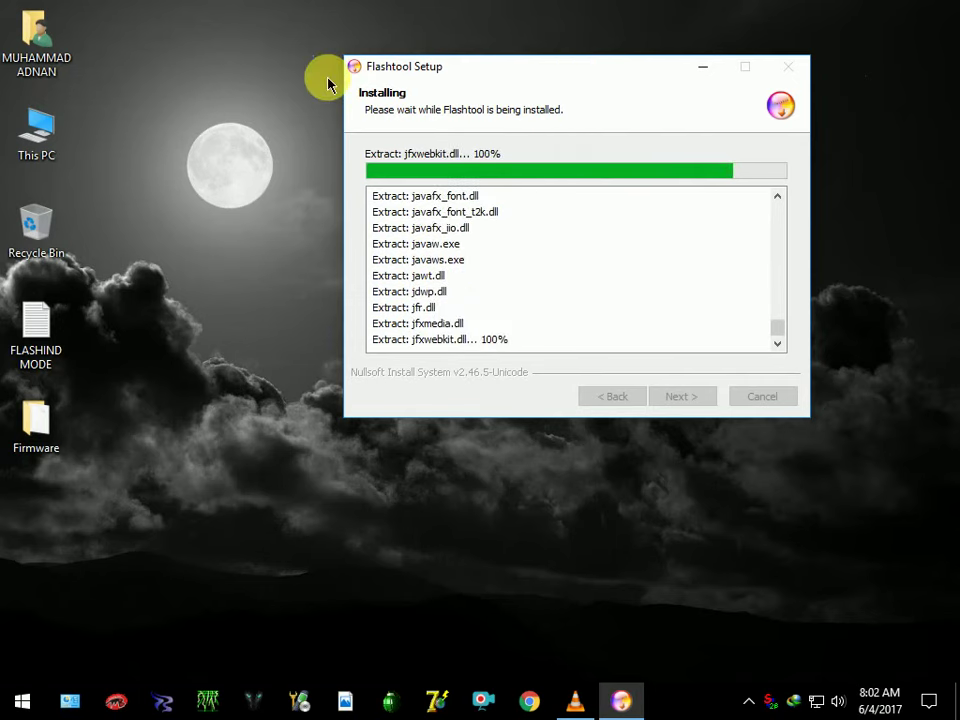
right_click(214, 66)
left_click(272, 122)
right_click(55, 3)
left_click(130, 60)
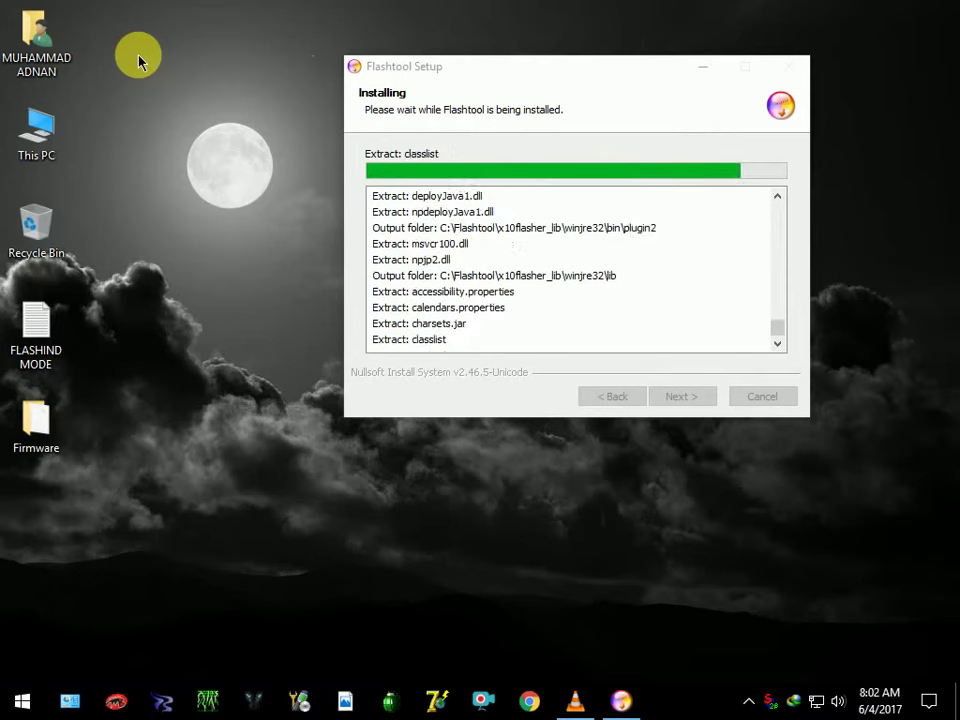
right_click(140, 62)
left_click(180, 115)
right_click(168, 72)
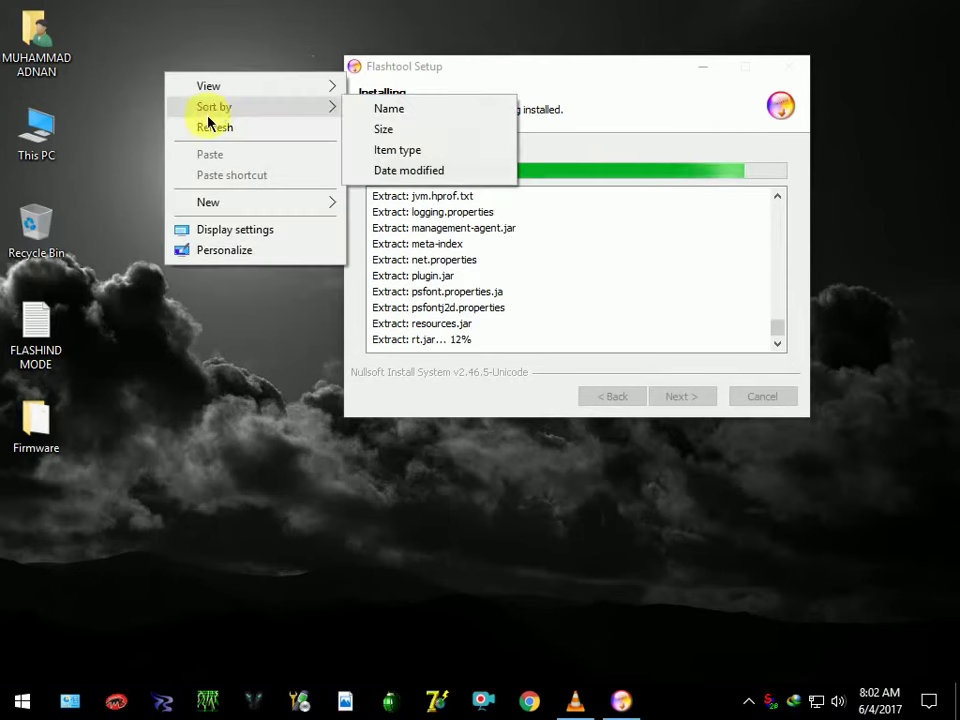
left_click(206, 126)
right_click(141, 62)
left_click(193, 118)
right_click(465, 22)
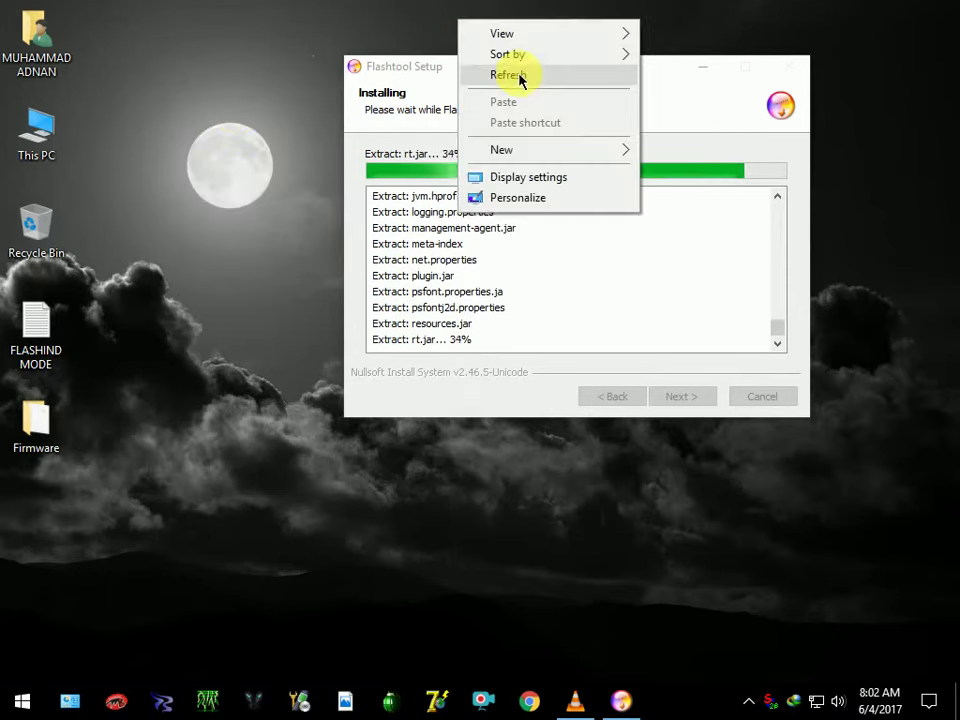
left_click(519, 79)
left_click(530, 67)
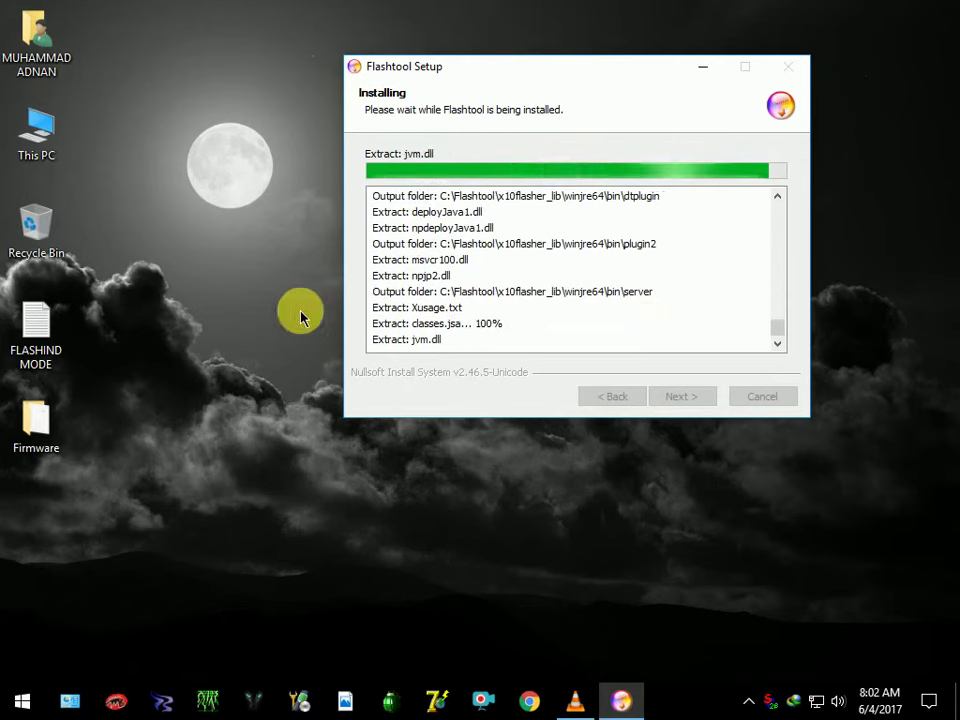
right_click(222, 416)
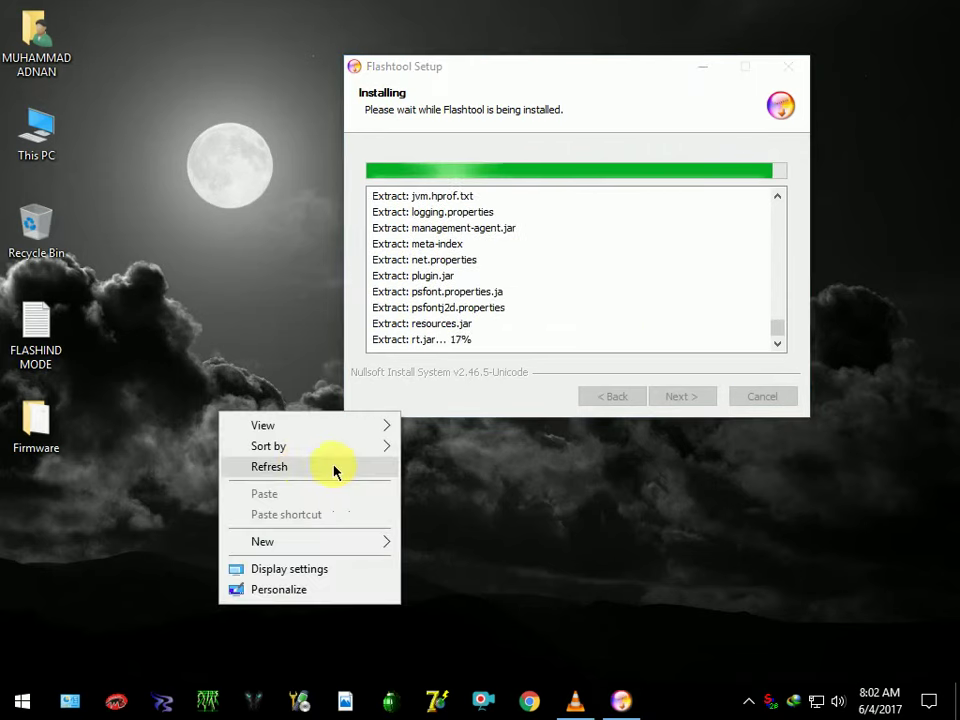
left_click(300, 466)
right_click(159, 398)
left_click(197, 444)
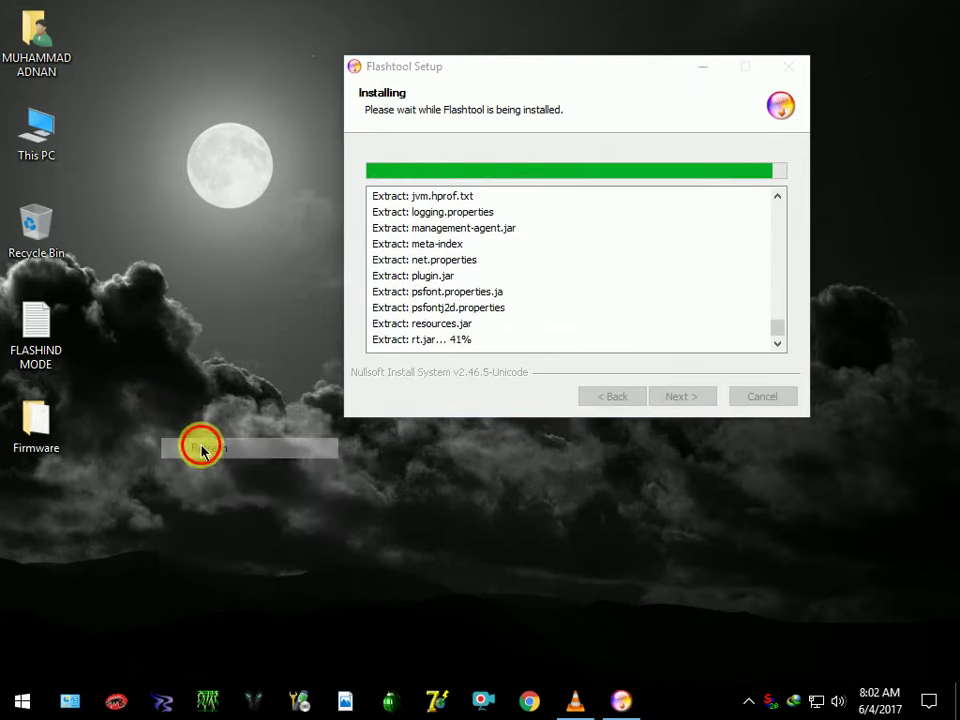
right_click(135, 440)
left_click(186, 490)
right_click(151, 462)
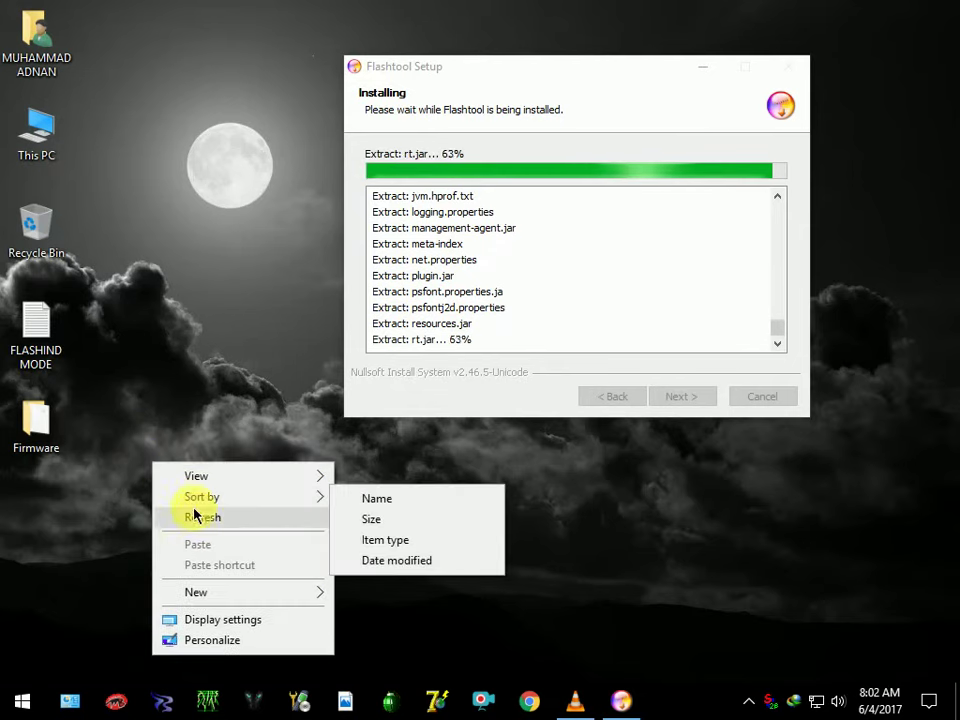
left_click(208, 512)
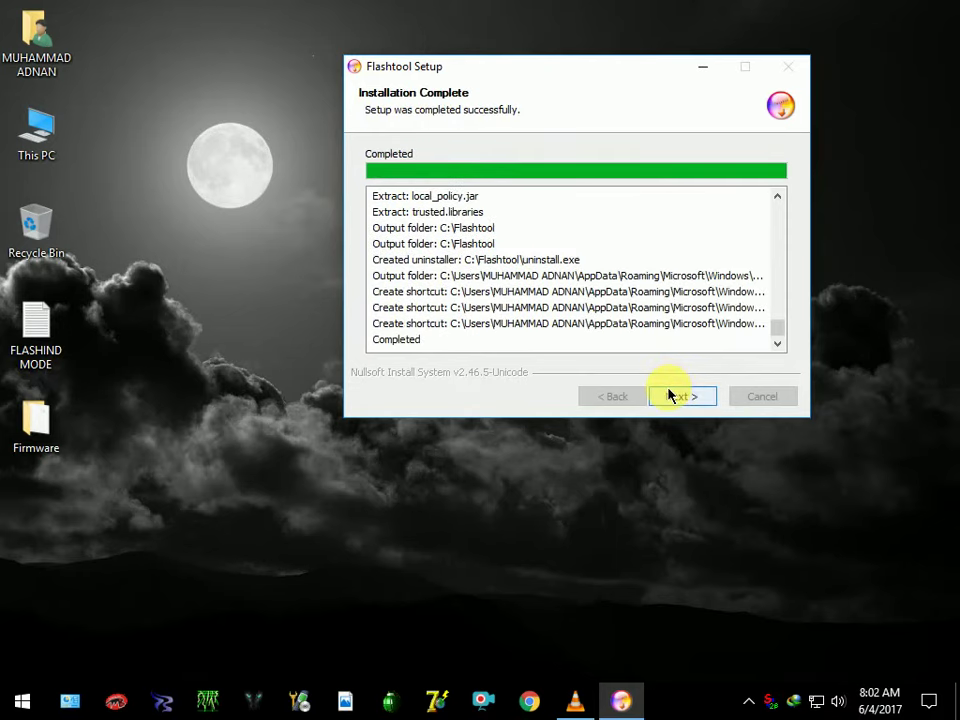
Step: Finish the Flashtool setup and open the Flashtool folder on Local Disk (C:)
left_click(678, 397)
left_click(682, 397)
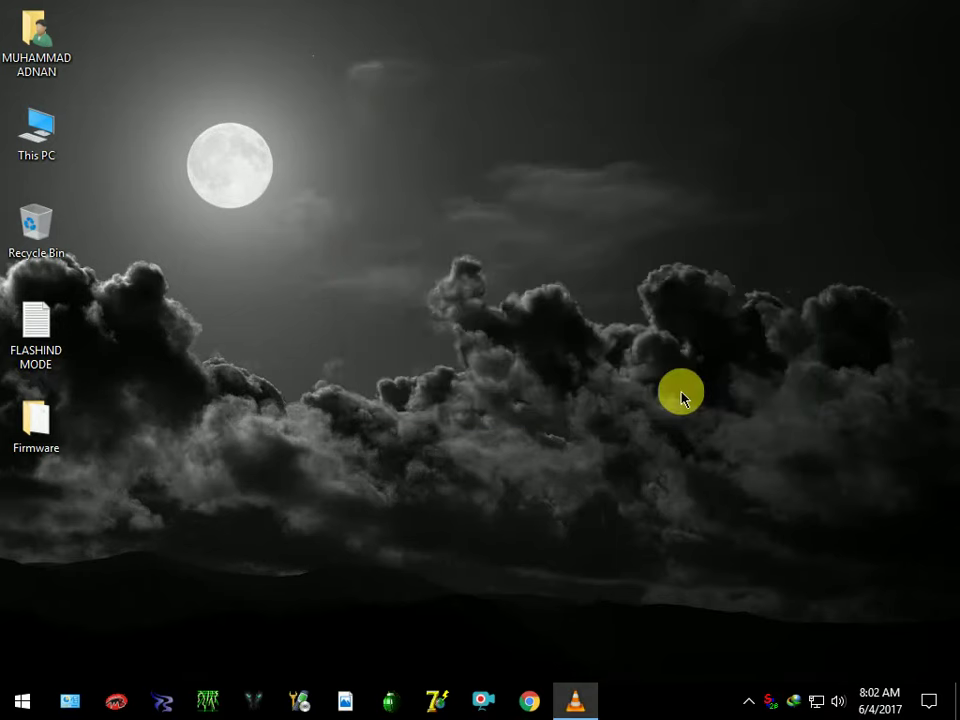
double_click(45, 130)
double_click(308, 166)
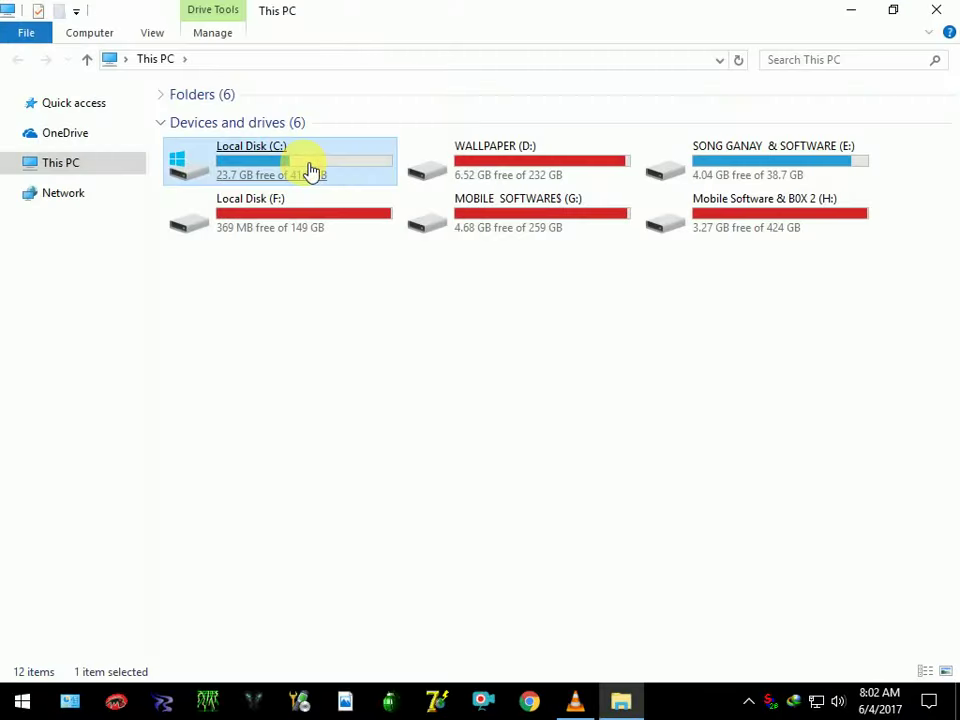
double_click(232, 188)
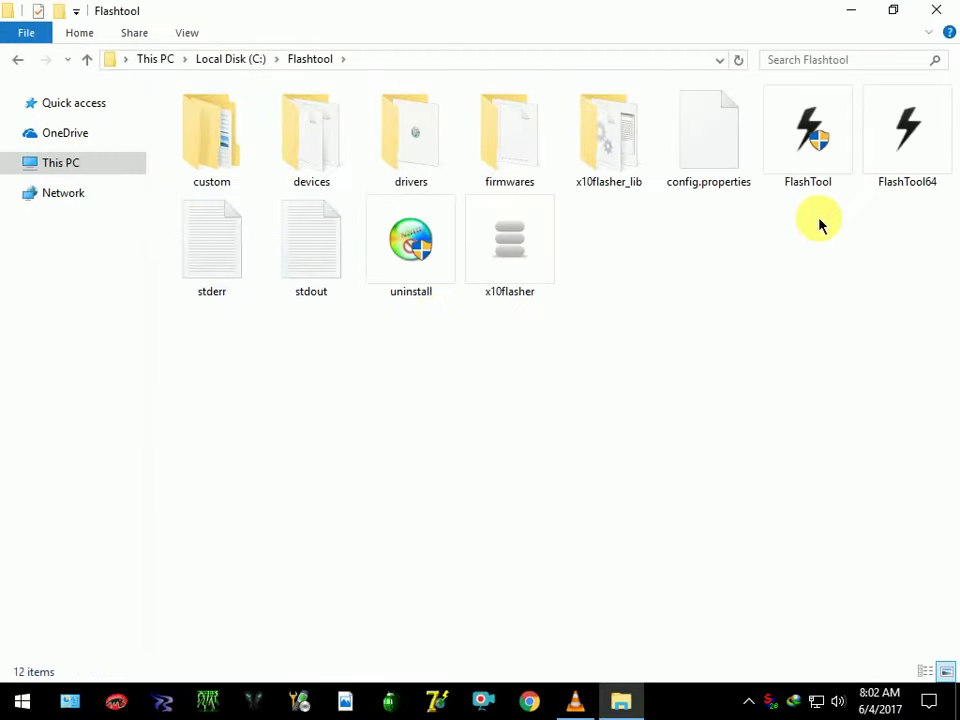
Step: Show the drivers folder's contents as extra large icons and launch the Flashtool-drivers installer
double_click(422, 178)
right_click(211, 155)
mouse_move(400, 167)
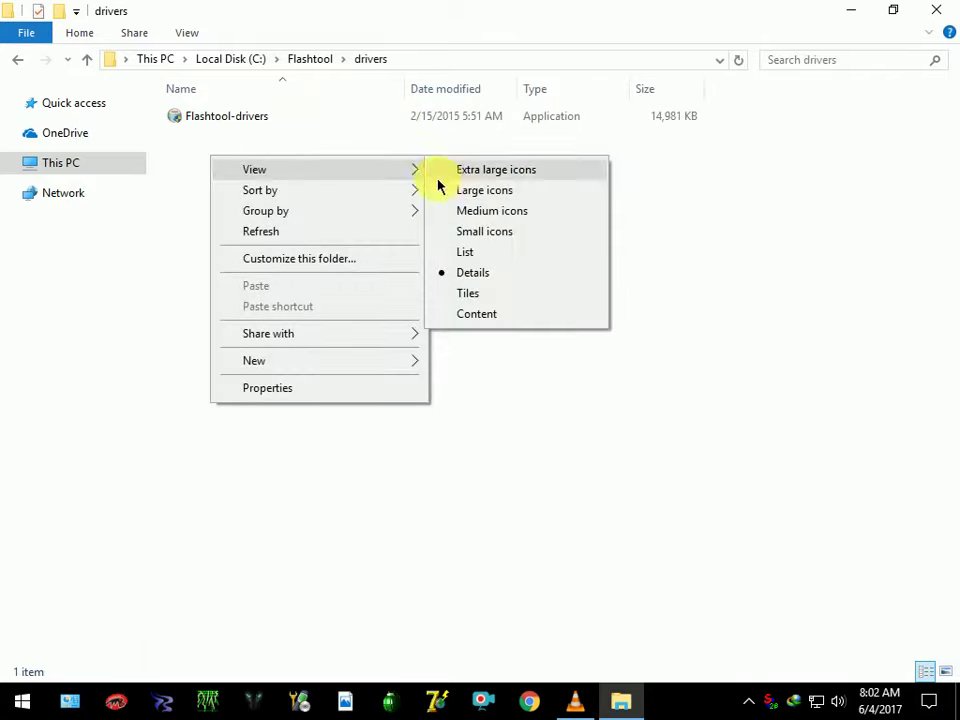
left_click(435, 169)
double_click(309, 254)
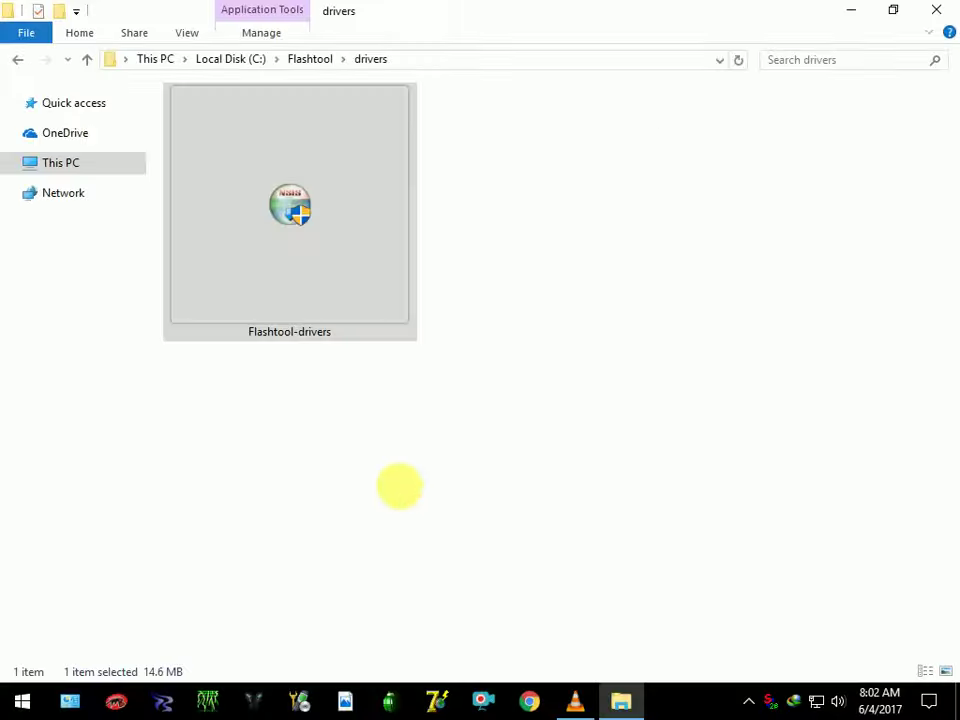
Step: Install the FlashTool Xperia Driver Pack with the Flashmode, Fastboot and common Mogami drivers, and finish its setup
left_click(593, 508)
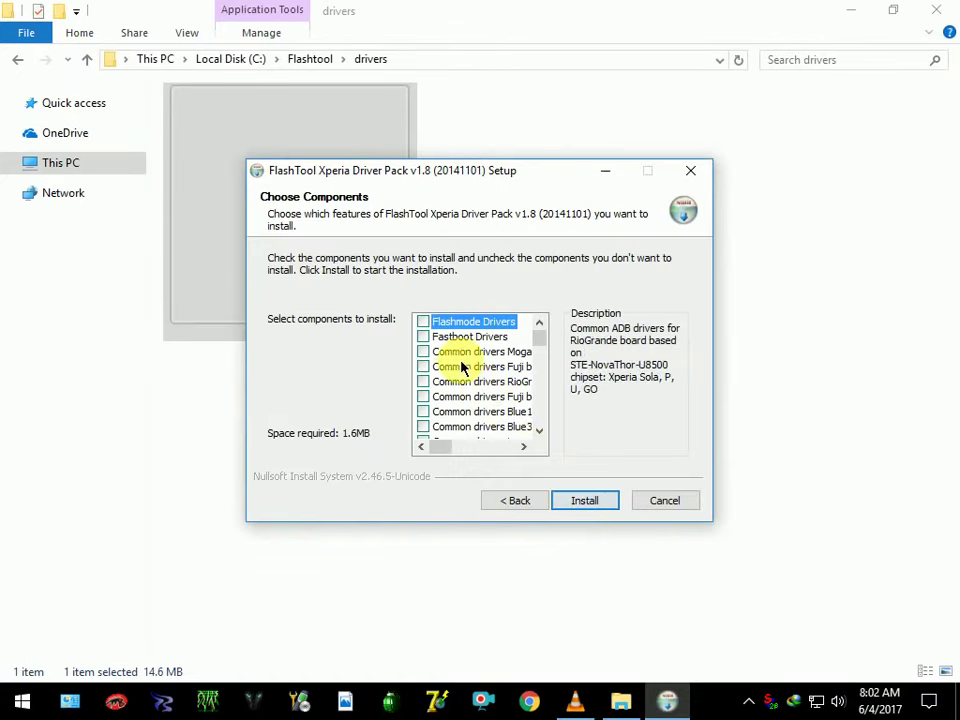
left_click(446, 352)
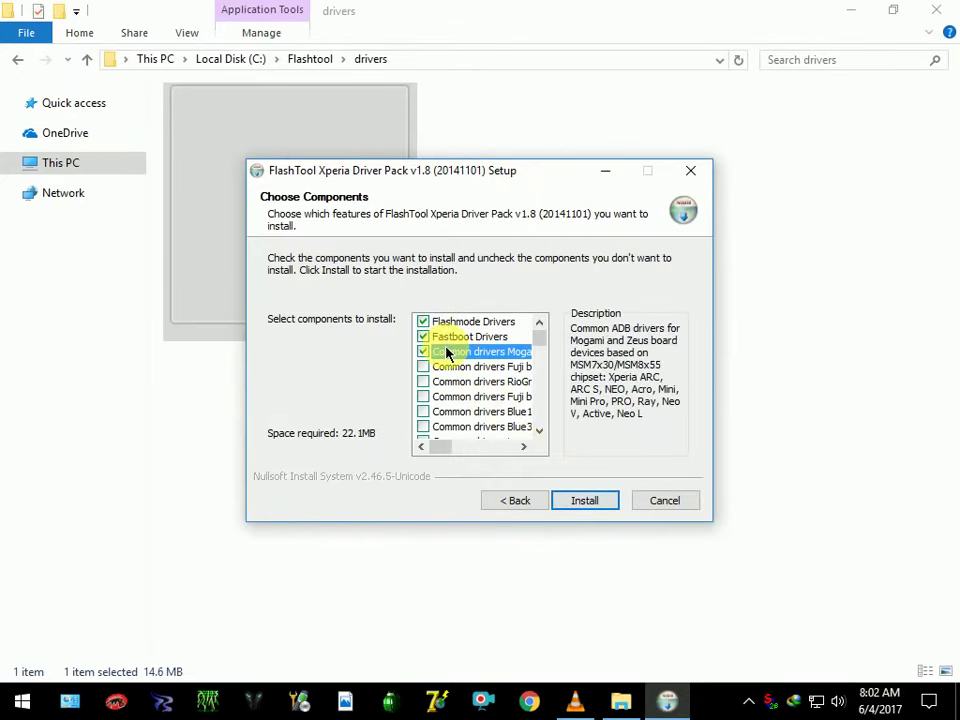
left_click(573, 503)
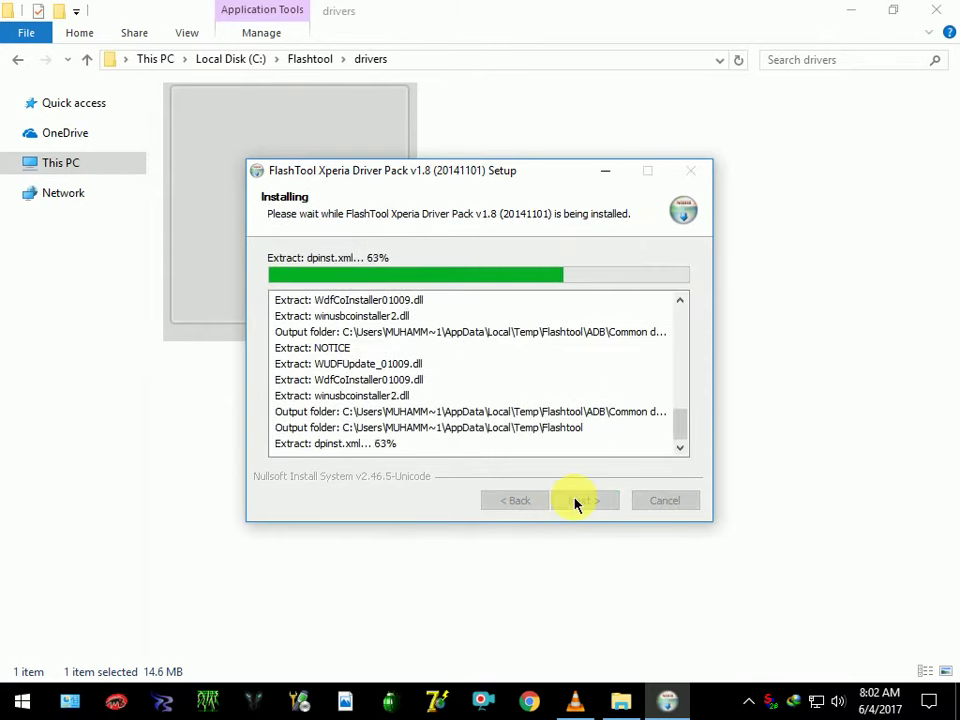
left_click(488, 460)
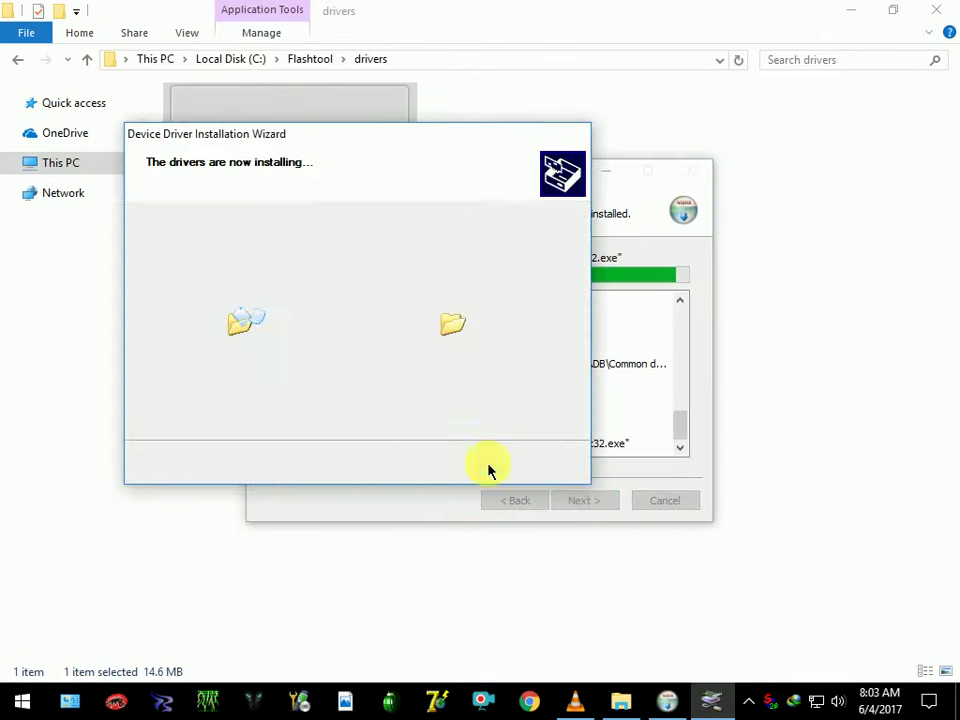
left_click(475, 468)
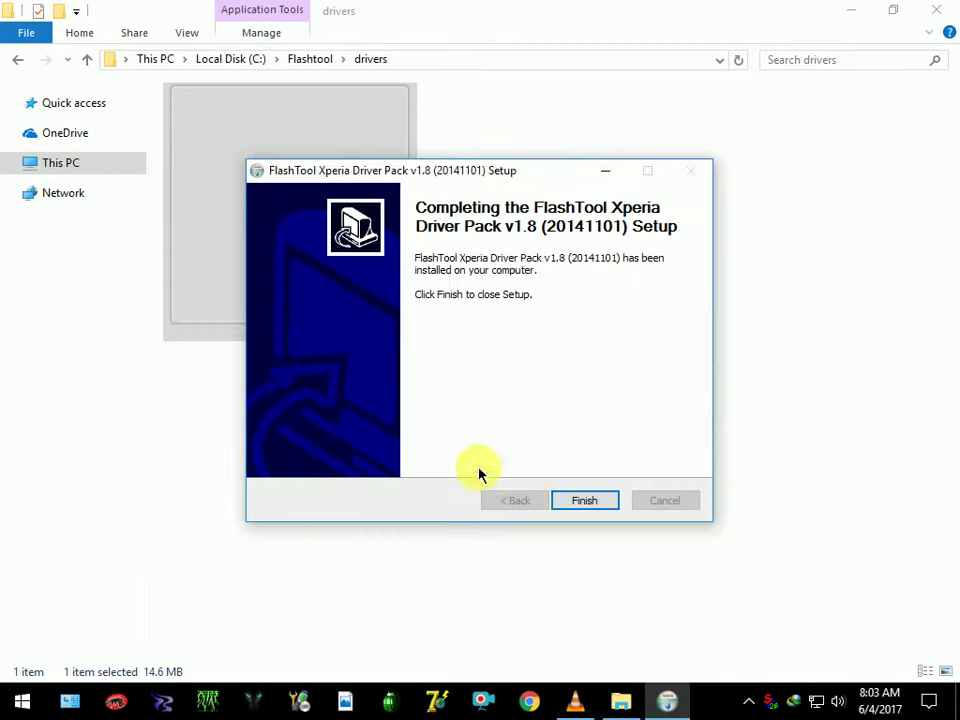
left_click(576, 505)
Step: Return to the Flashtool folder on Local Disk (C:), launch FlashTool and dismiss its information message
left_click(18, 60)
left_click(18, 60)
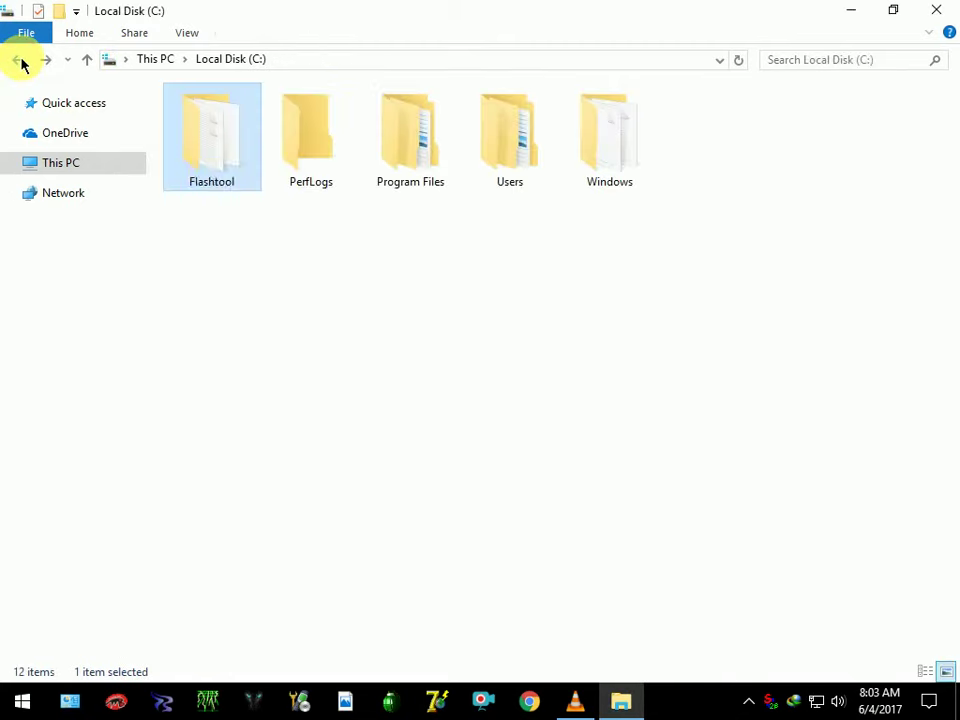
double_click(208, 182)
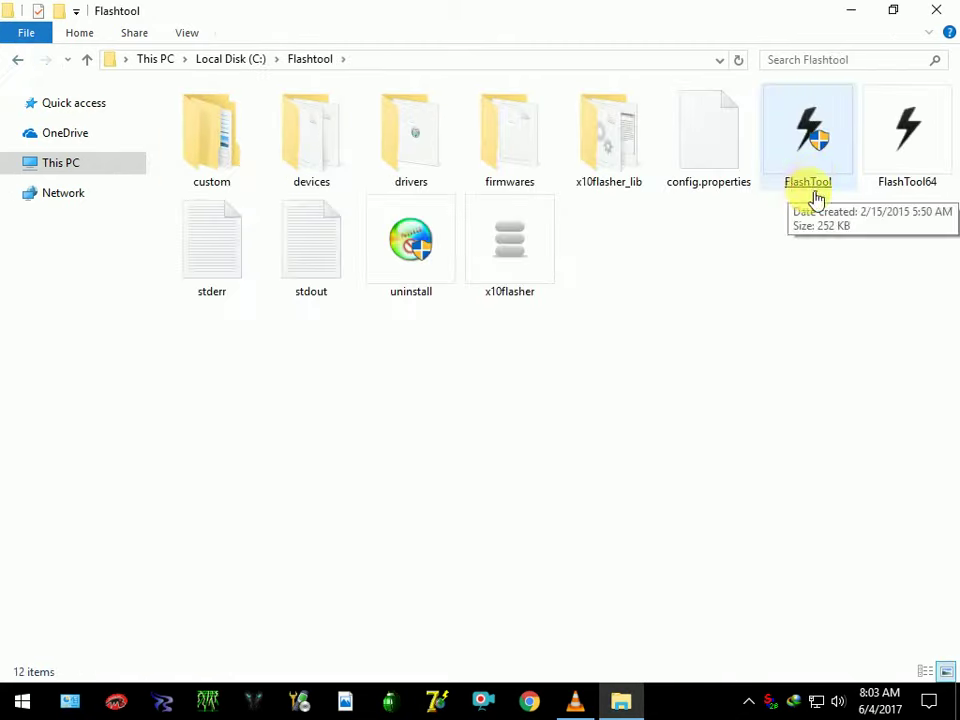
left_click(812, 202)
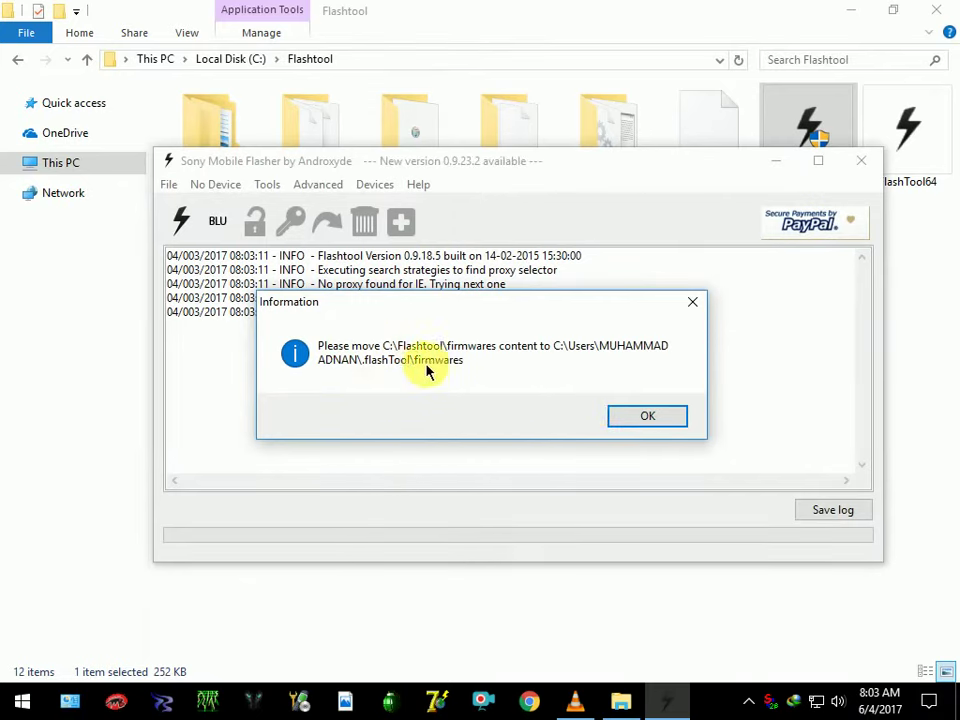
key("Return")
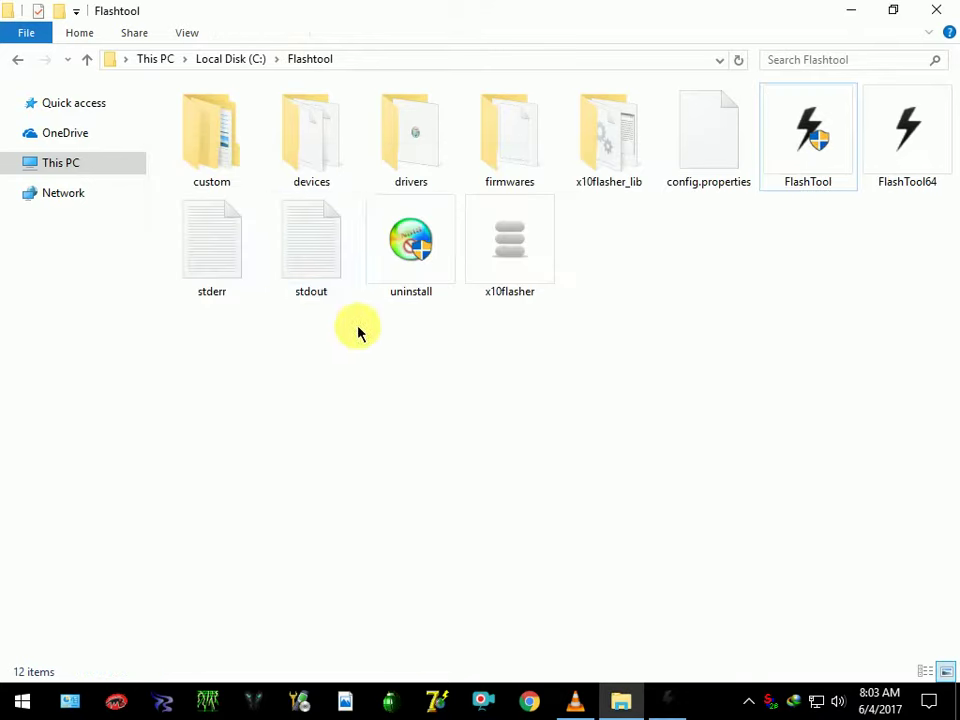
Step: Move the firmwares folder from C:\Flashtool into the user profile's .flashTool folder, replacing the existing X10_V1_BLRelock.ftf file
right_click(515, 185)
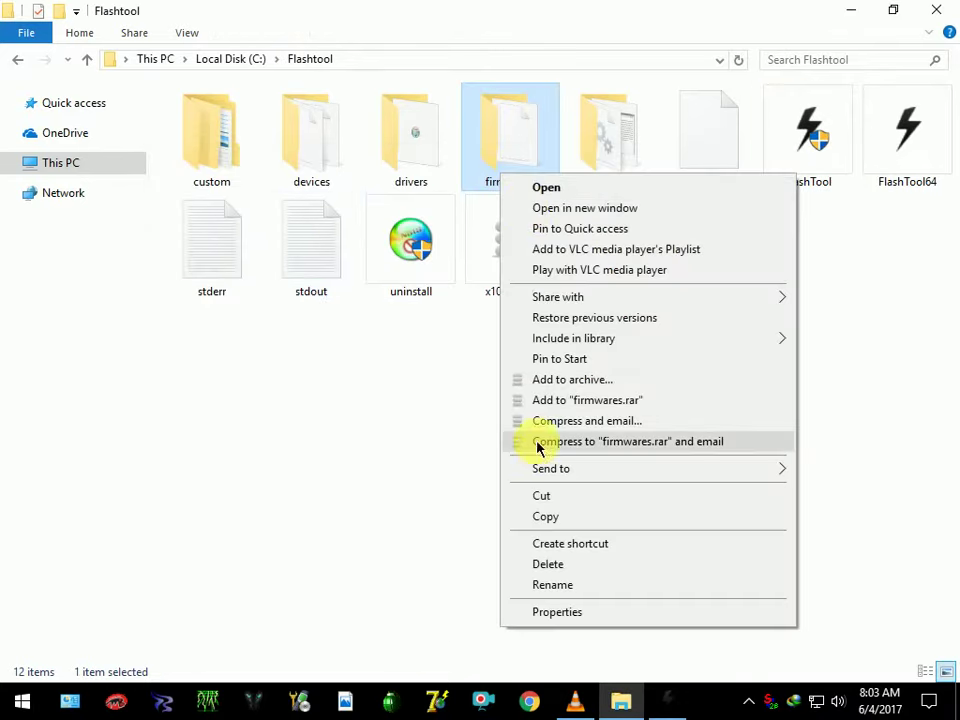
left_click(546, 495)
left_click(936, 10)
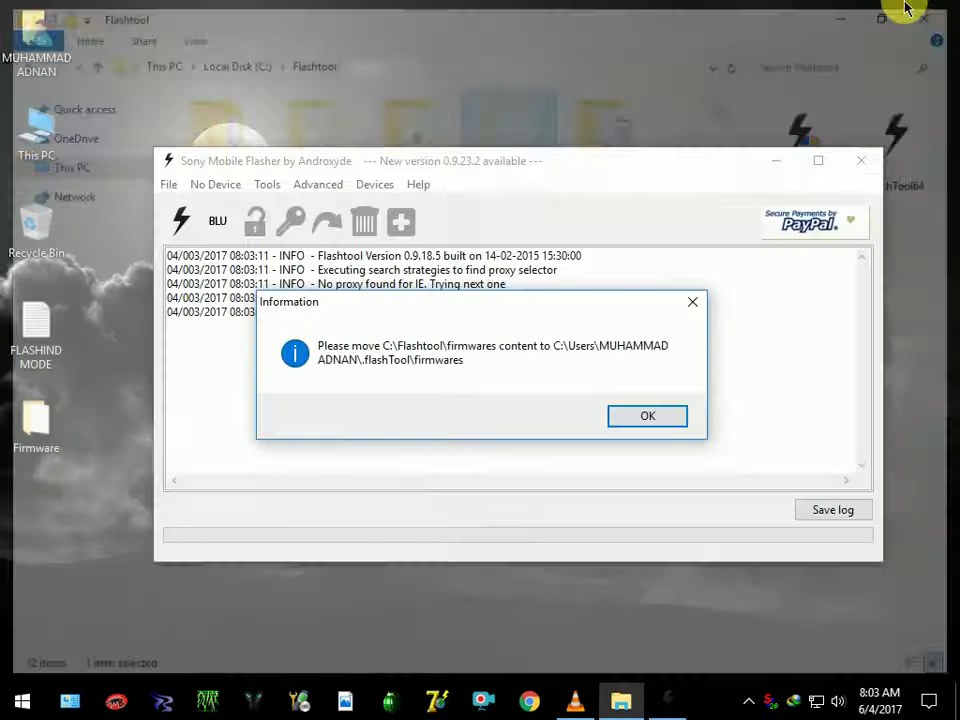
double_click(12, 44)
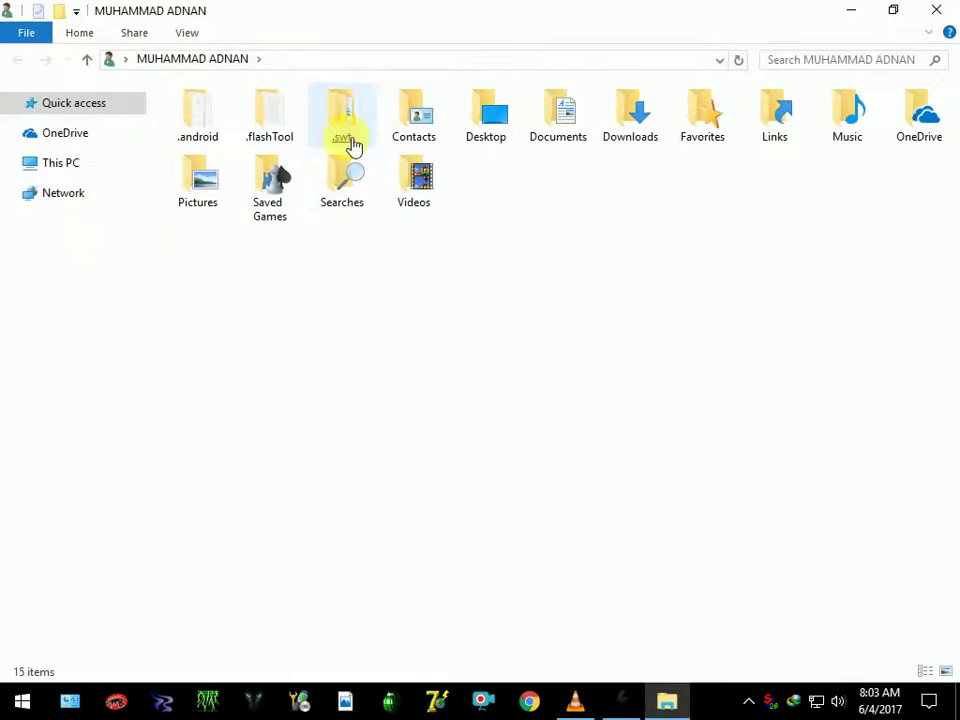
double_click(286, 145)
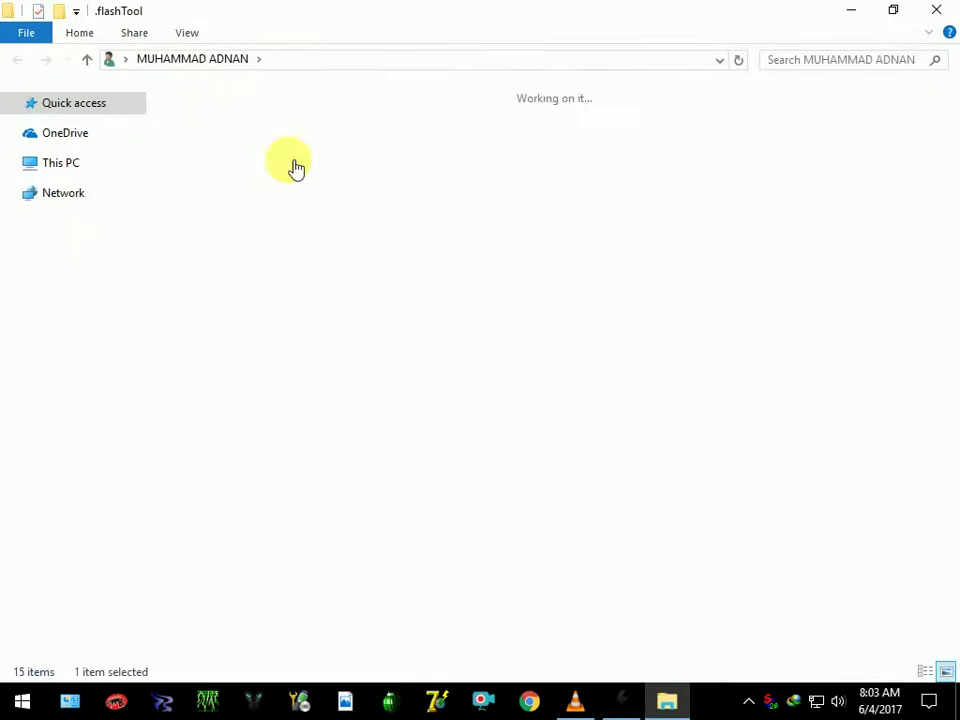
right_click(297, 237)
left_click(342, 366)
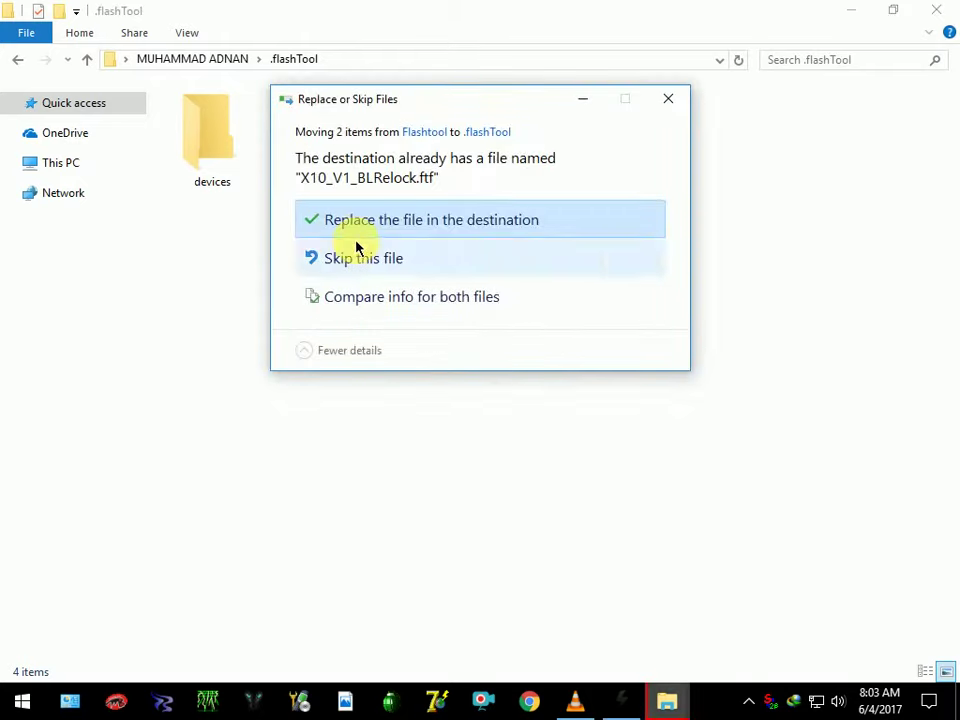
left_click(360, 234)
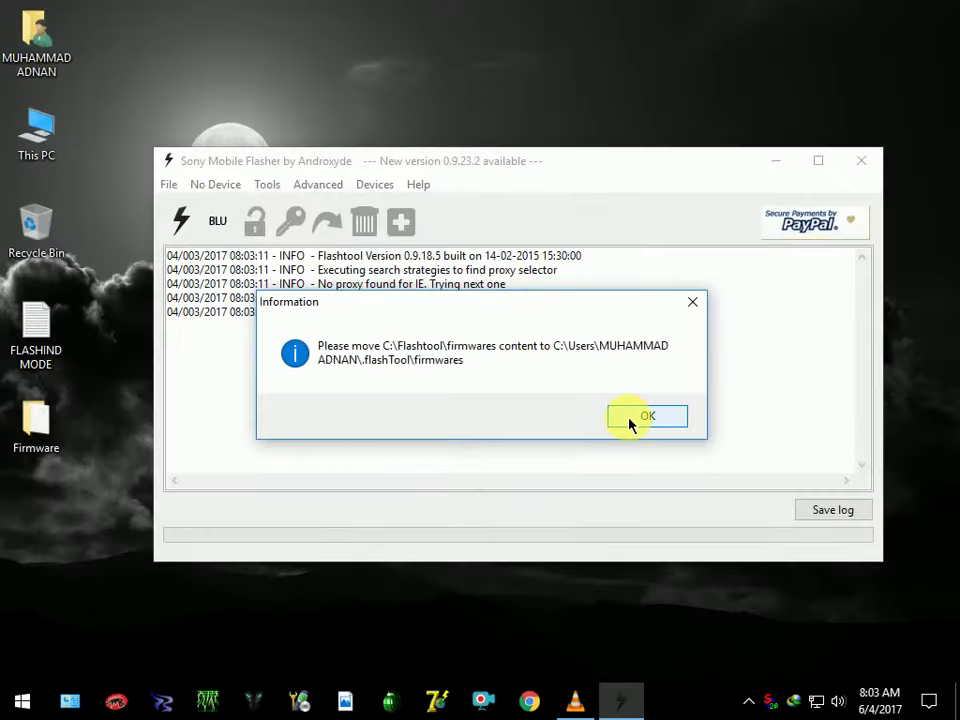
Step: Dismiss Flashtool's information message and review the device sync entries in its log
left_click(630, 425)
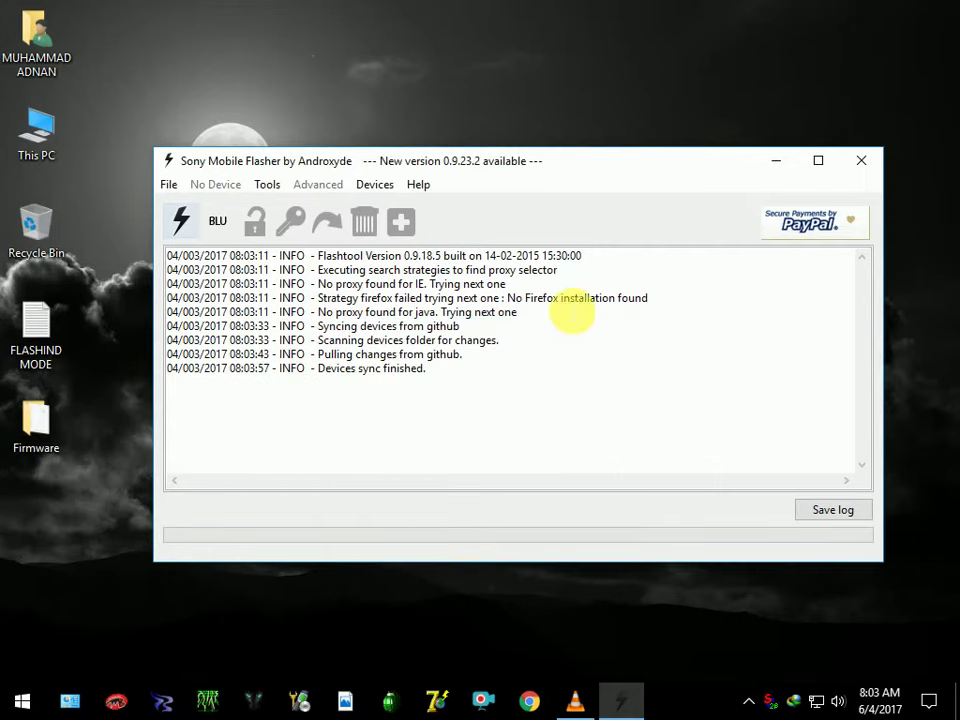
left_click_drag(446, 379, 212, 245)
left_click(489, 422)
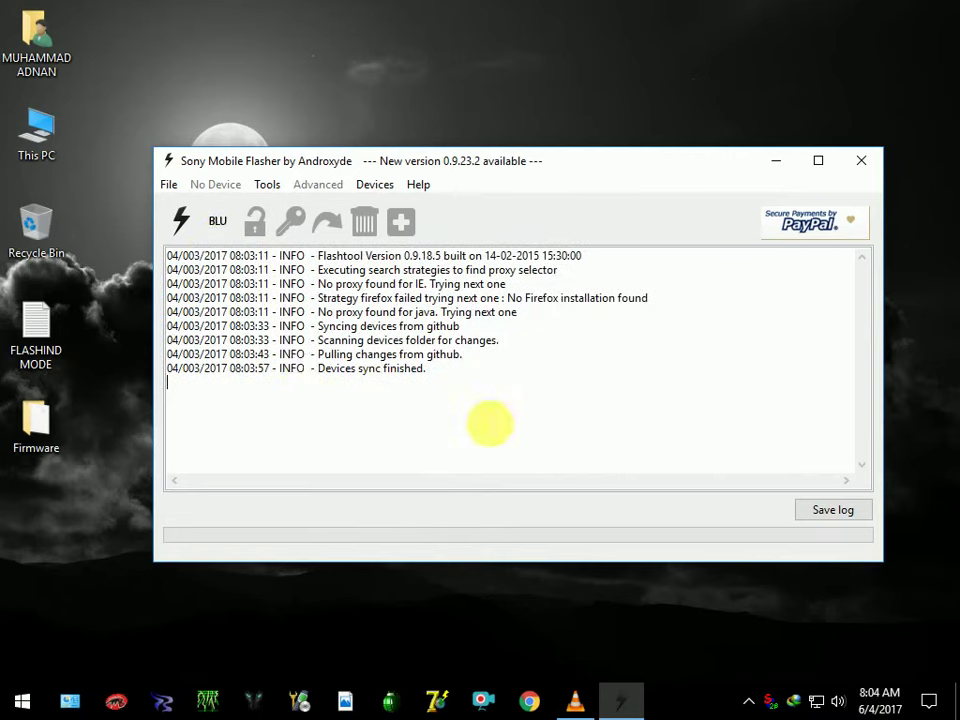
Step: Add the line "FLASHING TOTURIAL" below "FOLLOW MY STEPS..." in the desktop's FLASHIND MODE text file, save it and close it
double_click(45, 322)
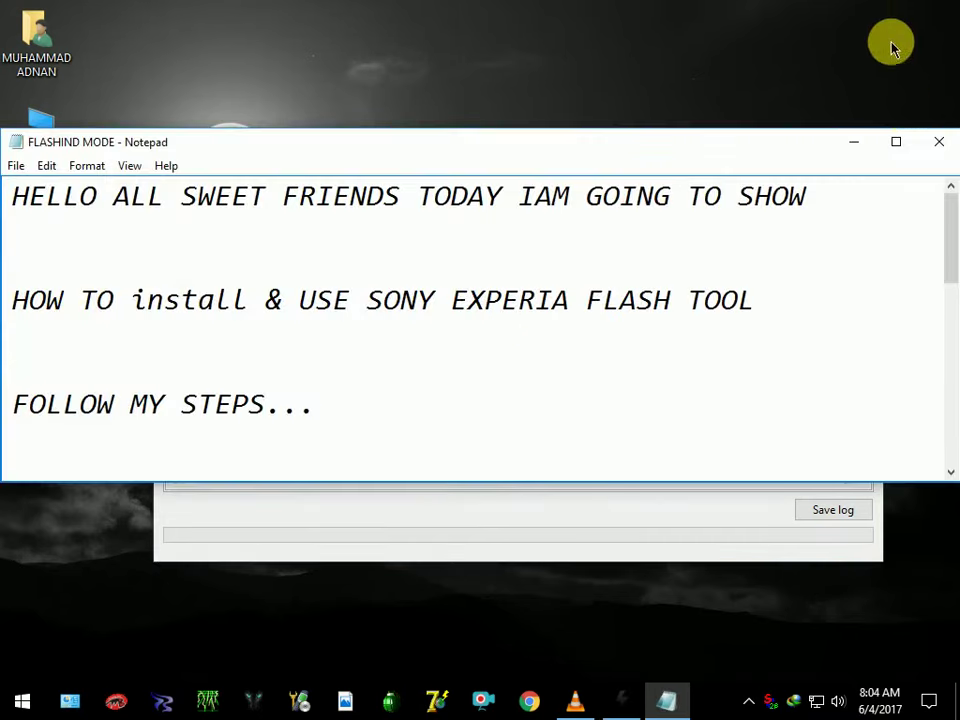
left_click(936, 141)
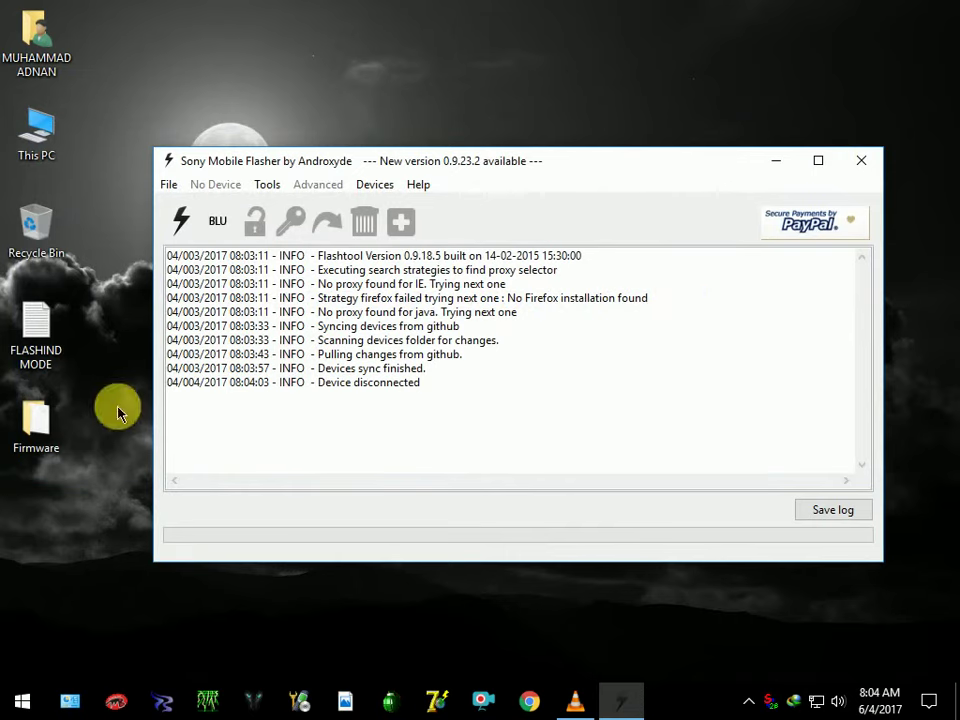
right_click(95, 157)
left_click(137, 208)
double_click(36, 325)
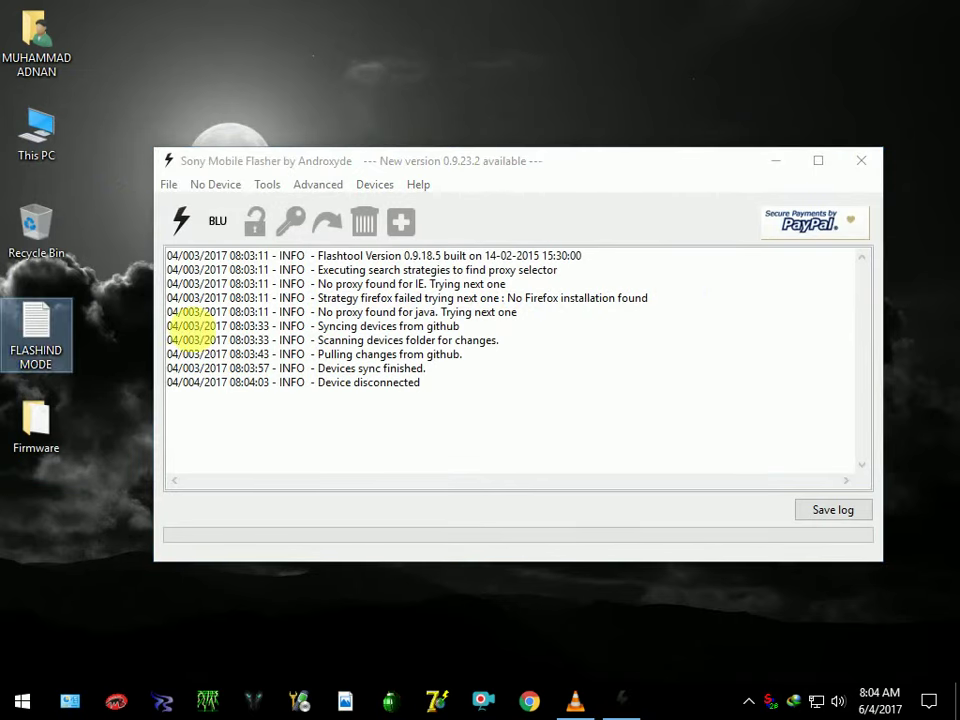
scroll(323, 315, "down", 1)
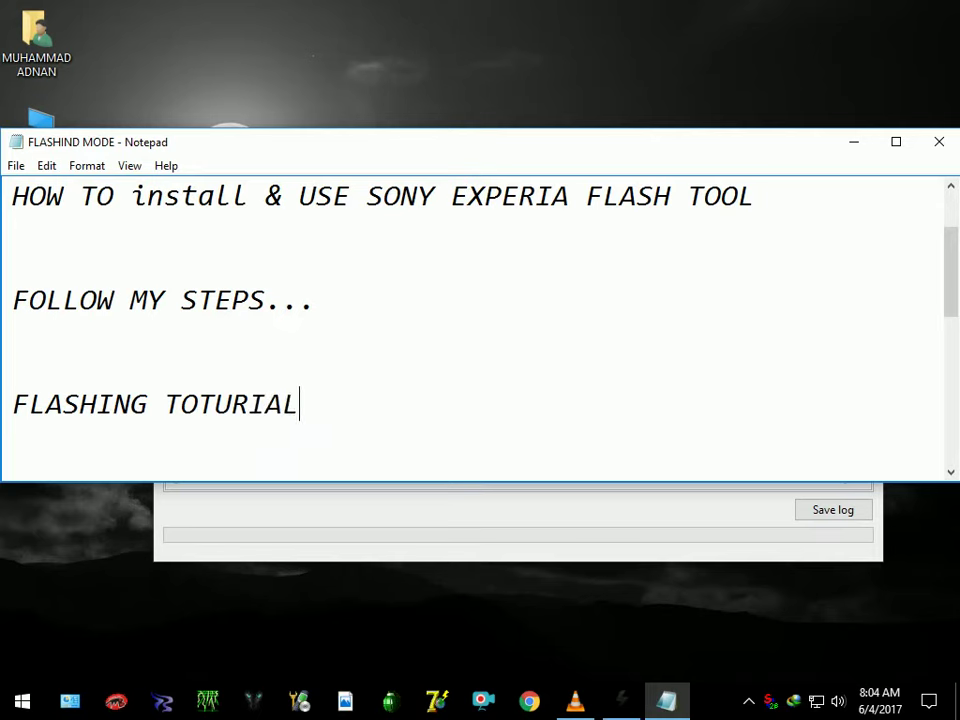
left_click(938, 141)
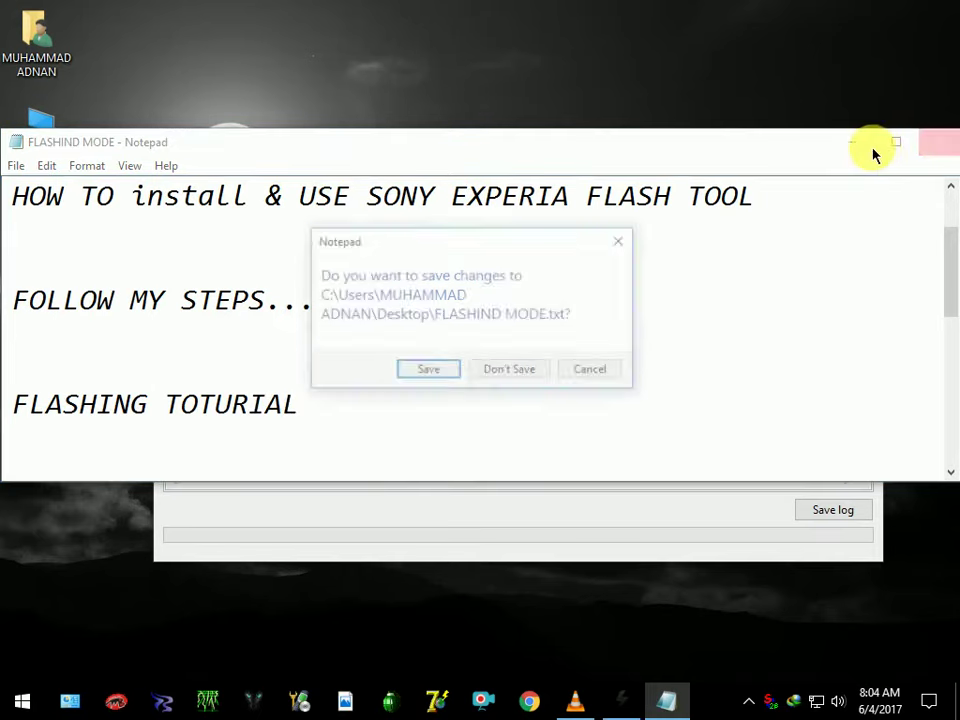
left_click(424, 371)
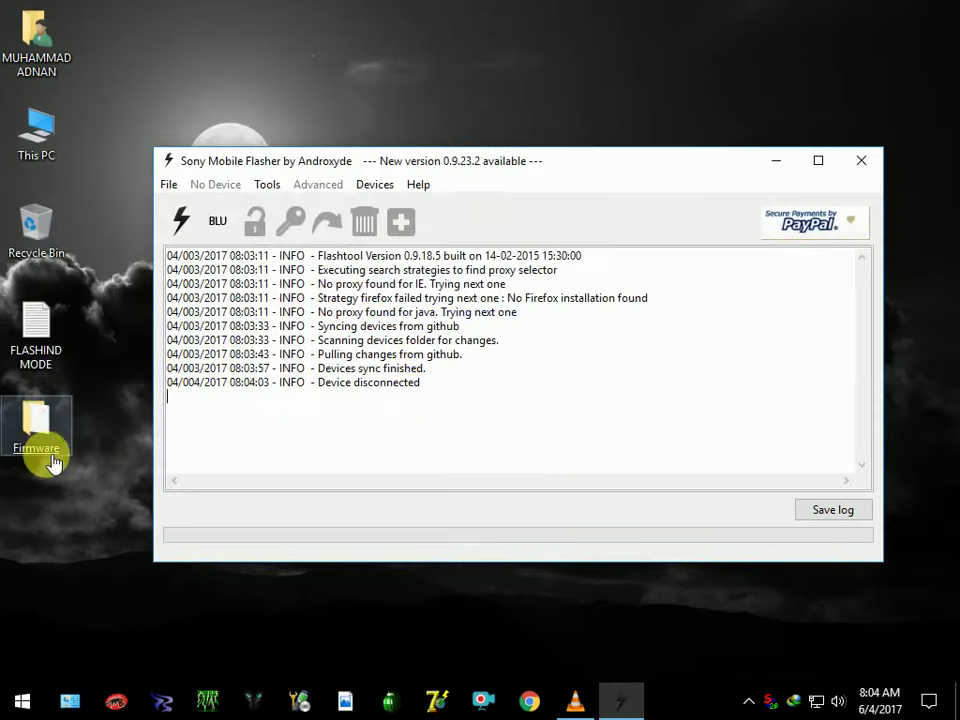
Step: Examine the file properties of C6602_0.1.1.A.1.307_Customized_TW.ftf in the desktop's Firmware folder
double_click(36, 452)
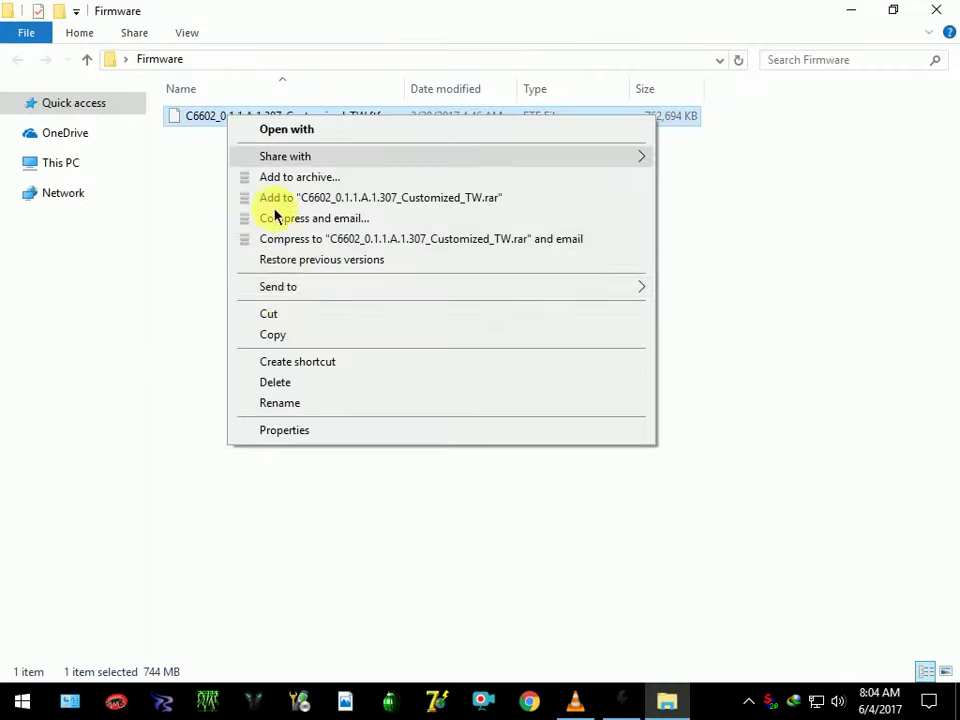
left_click(294, 430)
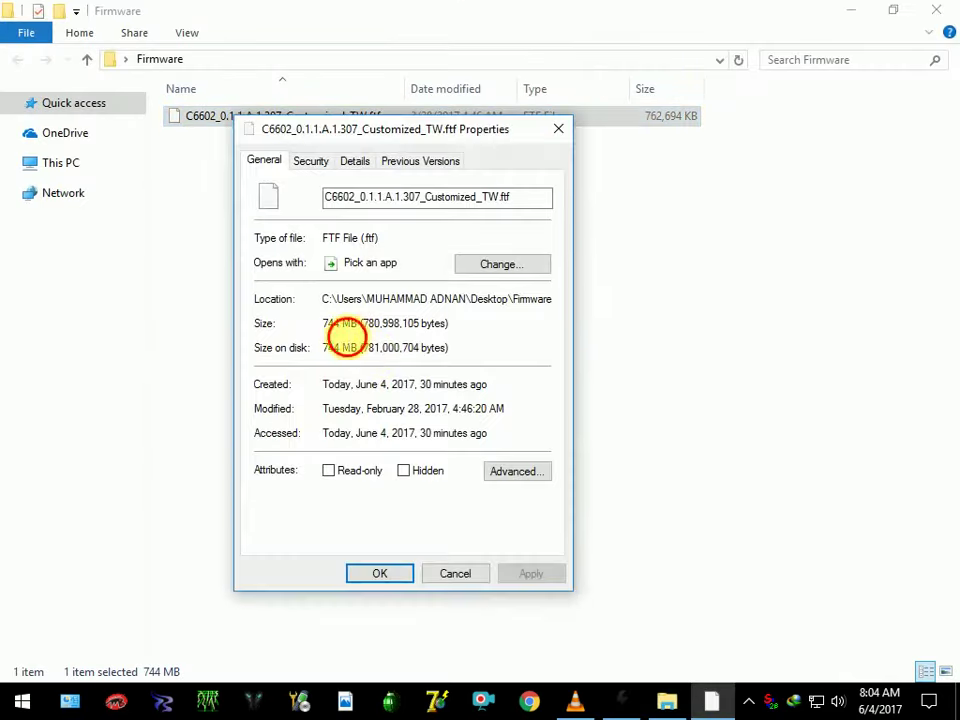
left_click(452, 572)
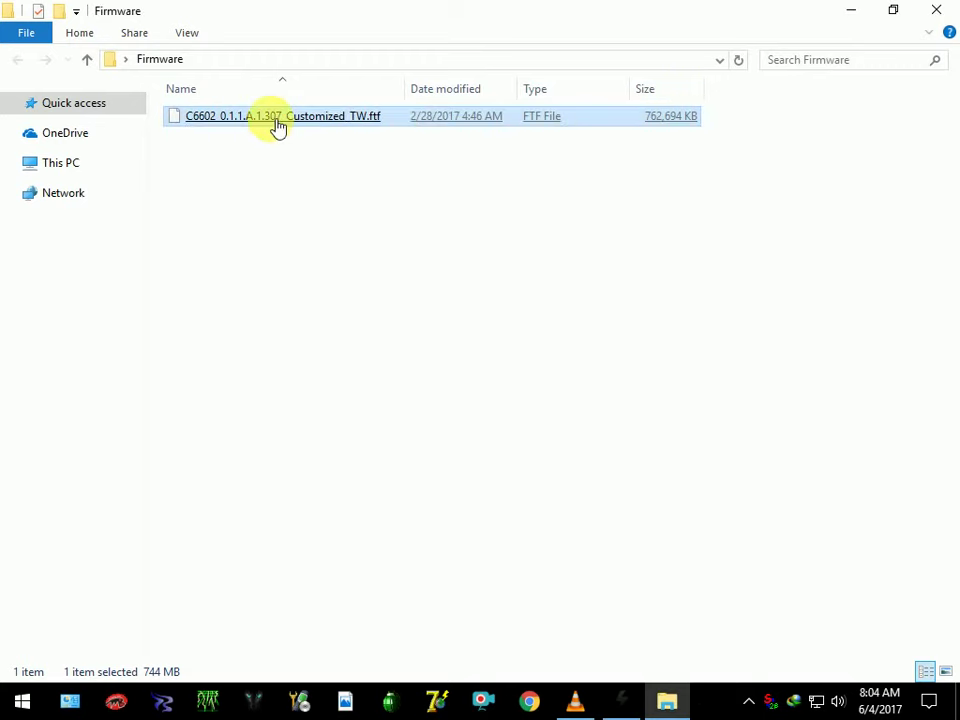
Step: Move C6602_0.1.1.A.1.307_Customized_TW.ftf from the Firmware folder into .flashTool\firmwares in the user profile
right_click(278, 122)
left_click(318, 317)
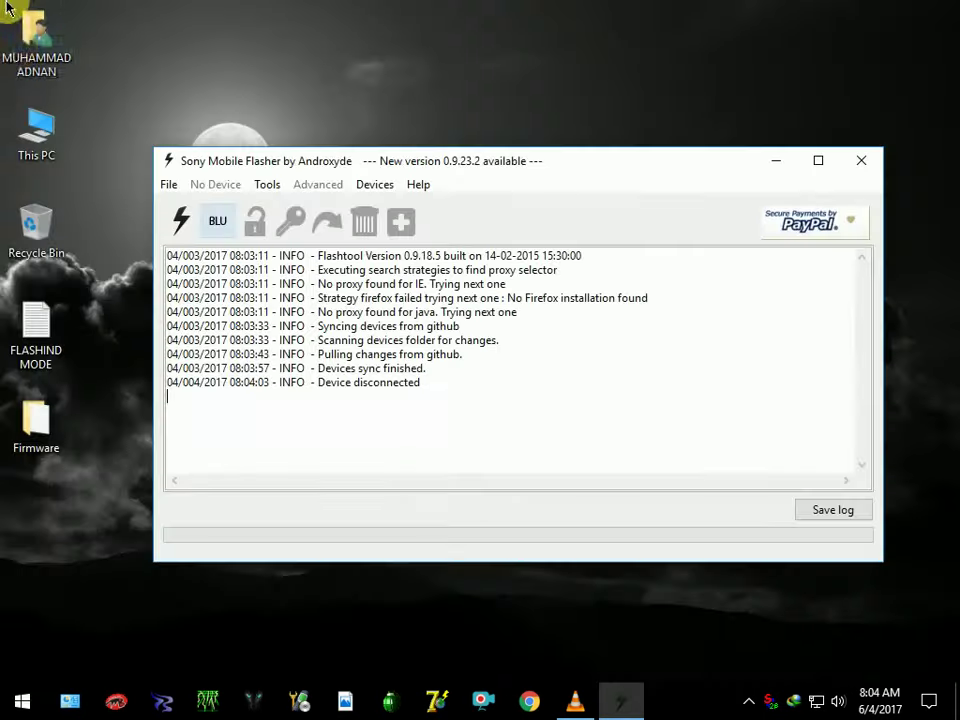
double_click(22, 50)
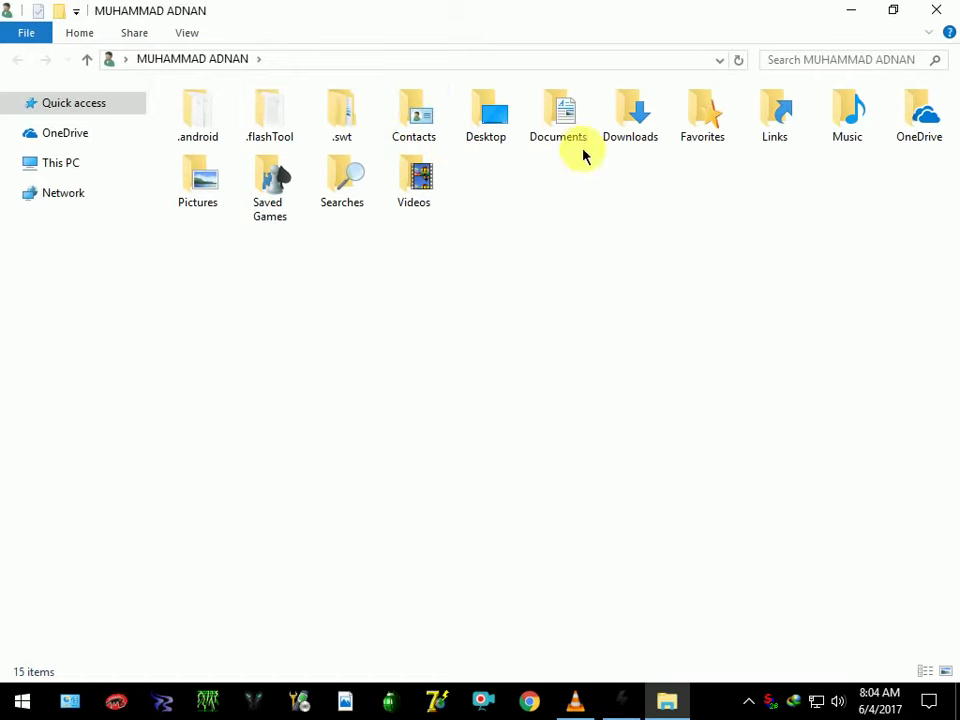
double_click(283, 148)
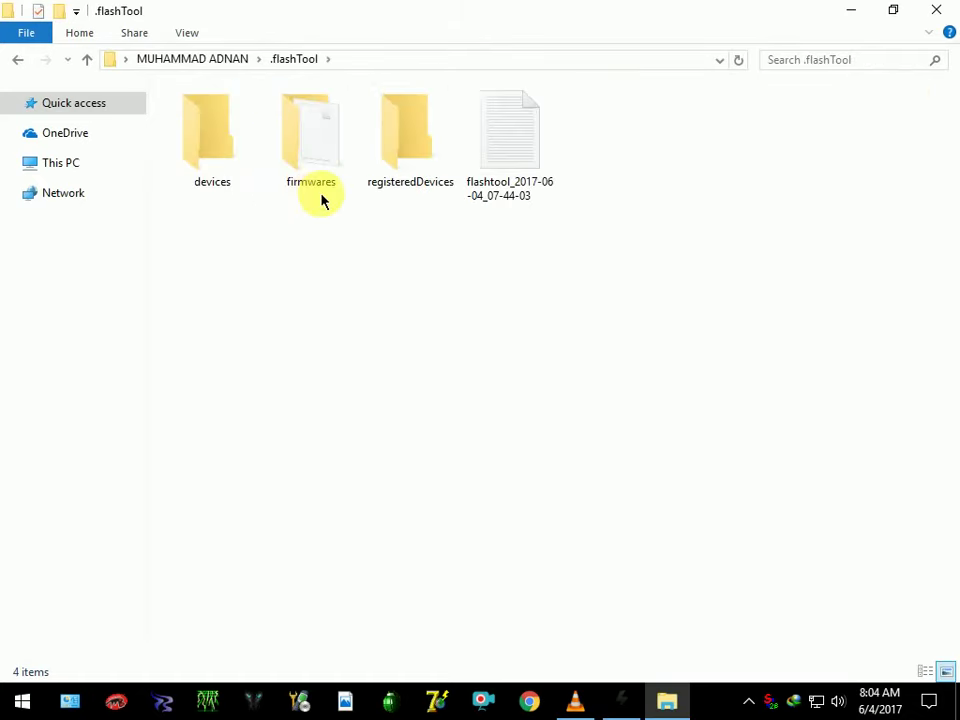
double_click(322, 190)
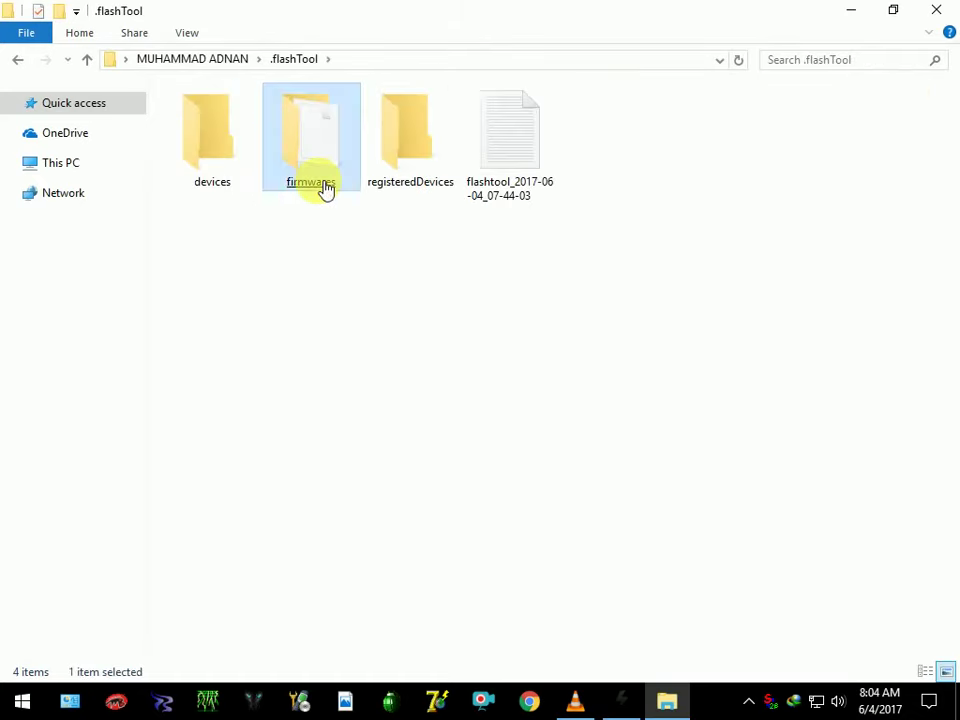
right_click(418, 270)
left_click(476, 396)
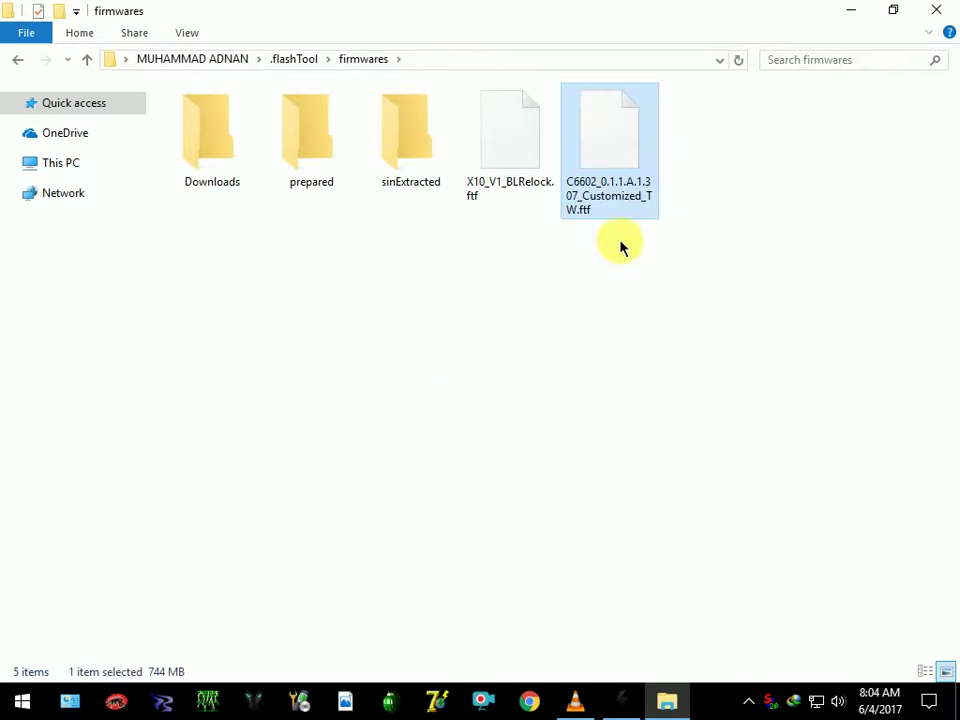
Step: Delete the Downloads, prepared and sinExtracted folders from .flashTool\firmwares and empty the Recycle Bin
left_click_drag(446, 242, 197, 150)
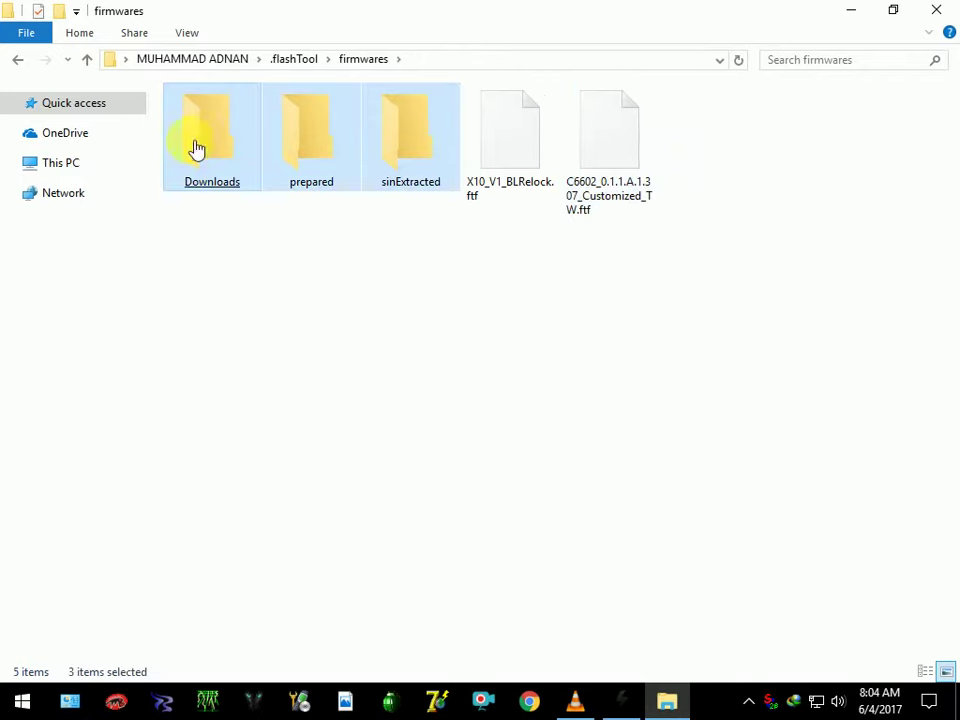
right_click(192, 146)
left_click(233, 490)
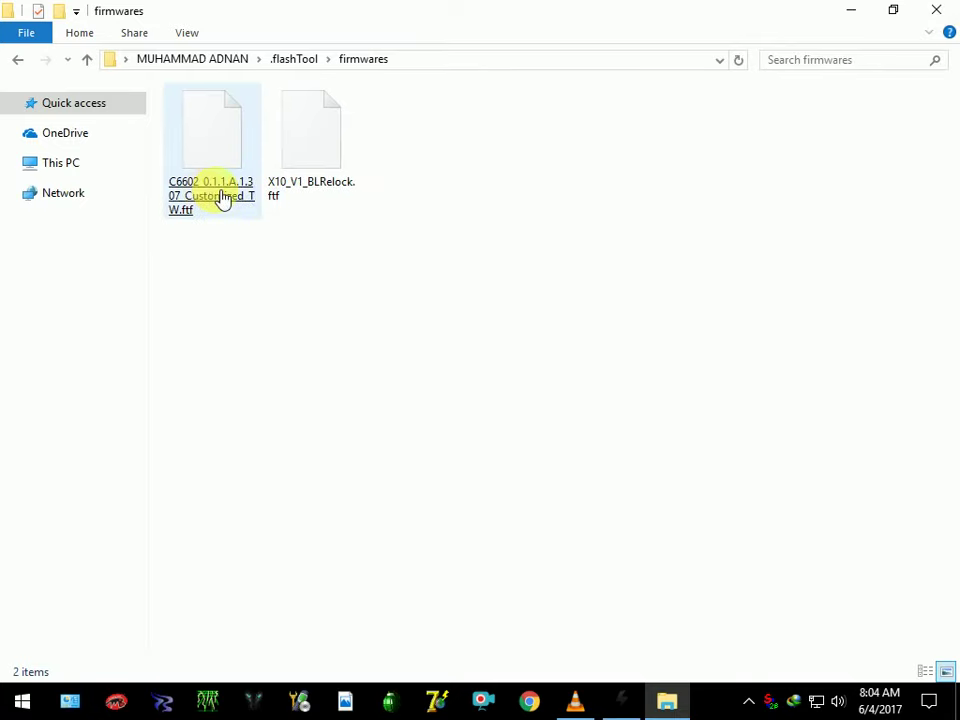
left_click(936, 10)
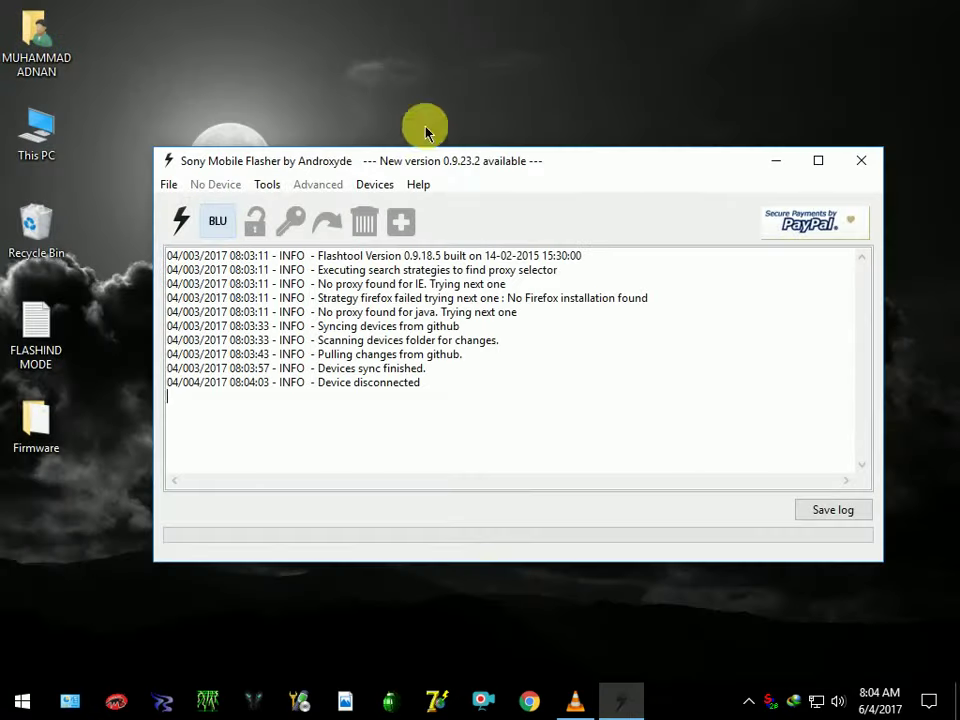
right_click(14, 218)
left_click(70, 253)
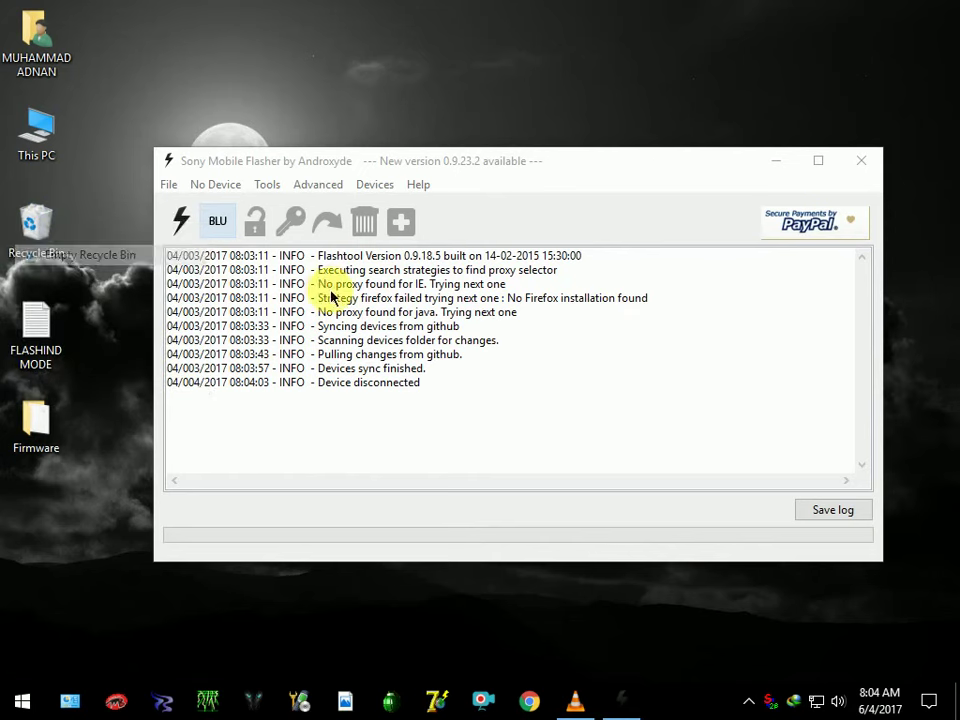
left_click(541, 379)
Step: Start flashing in Flashmode, set .flashTool\firmwares as the source folder and select the C6602 Customized_TW firmware
left_click(178, 224)
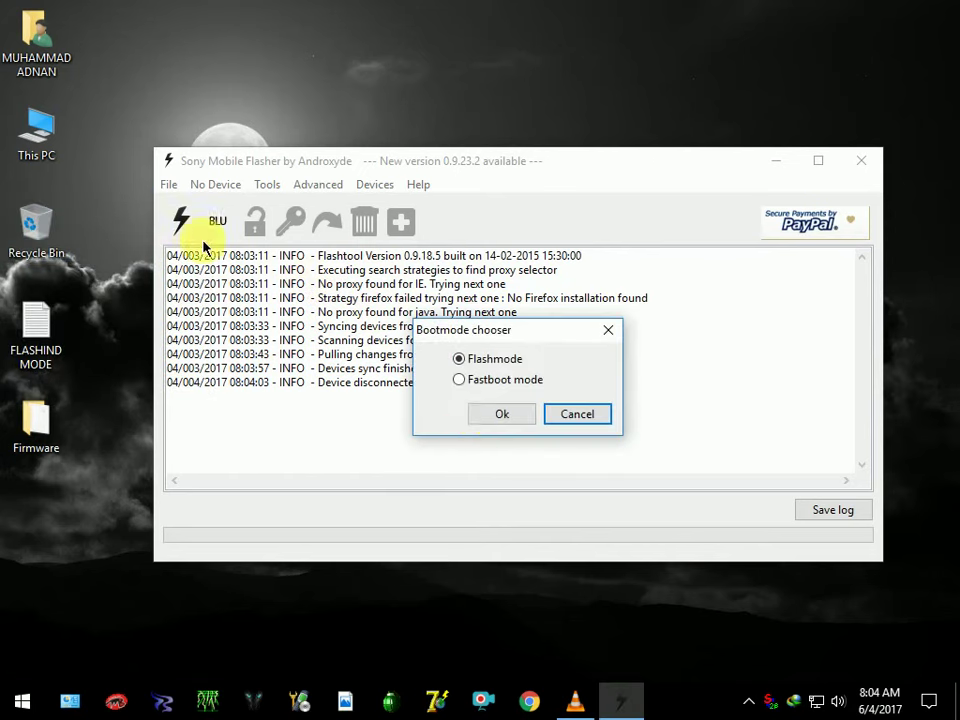
left_click(495, 418)
left_click(810, 246)
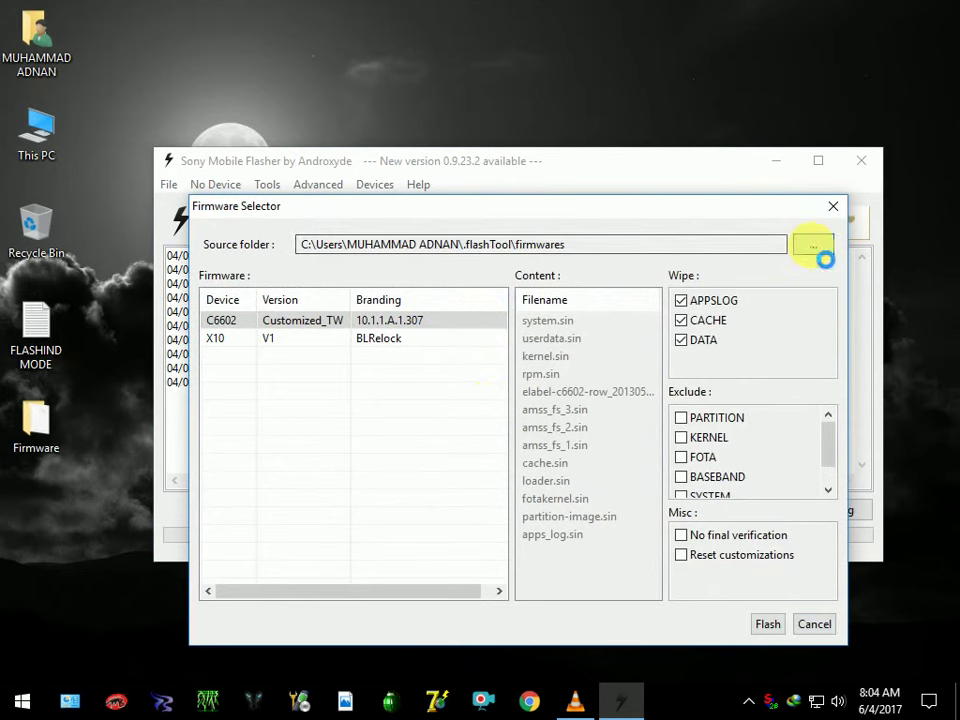
left_click_drag(601, 305, 606, 309)
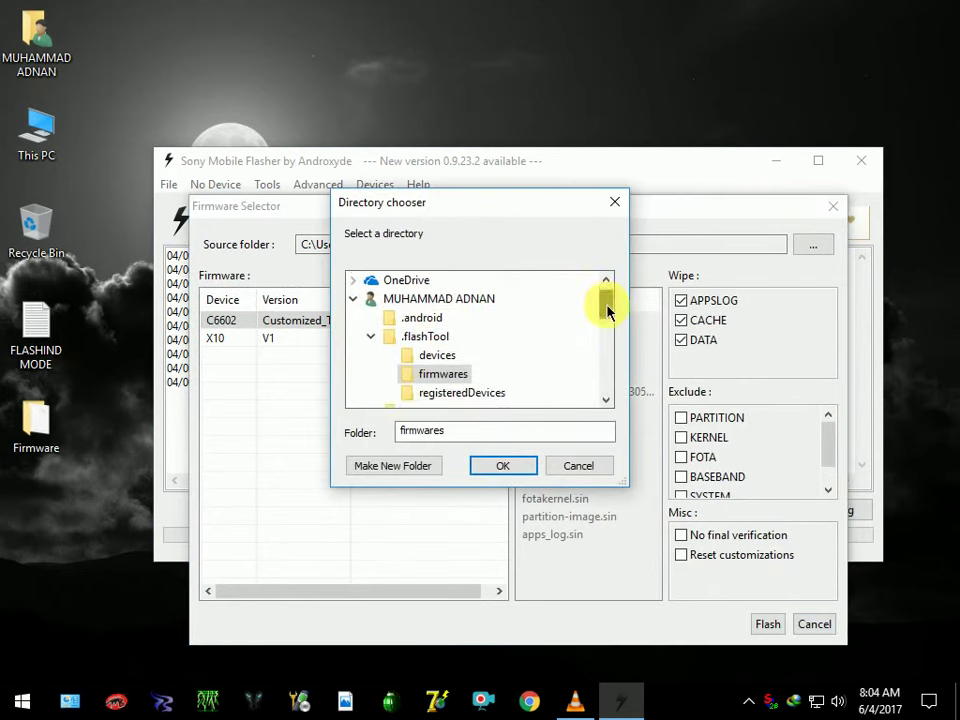
left_click(450, 299)
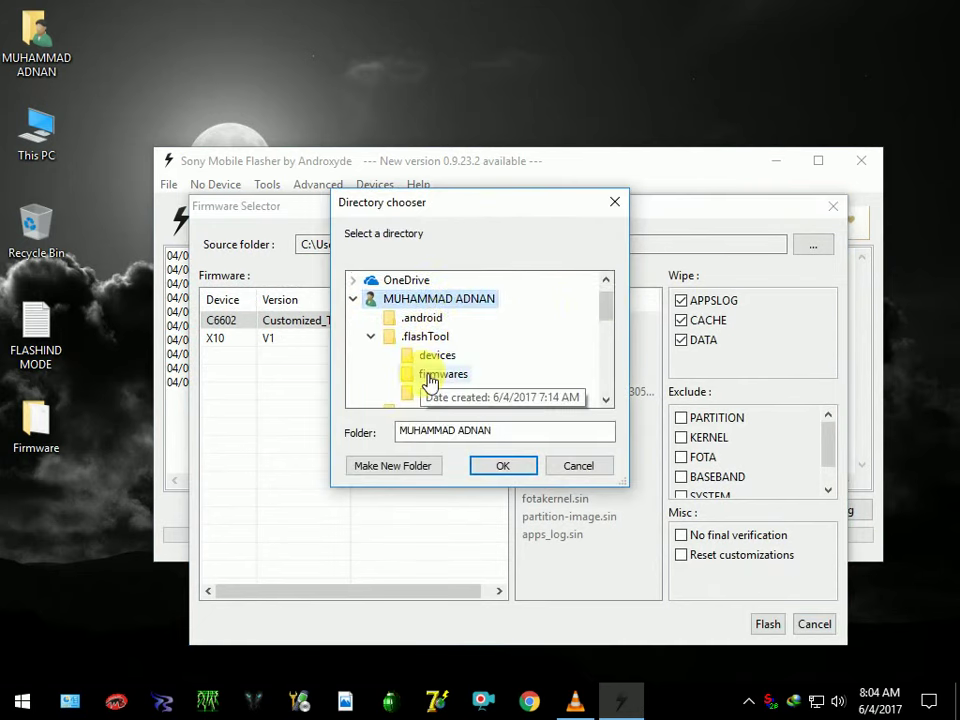
left_click(415, 338)
left_click(445, 376)
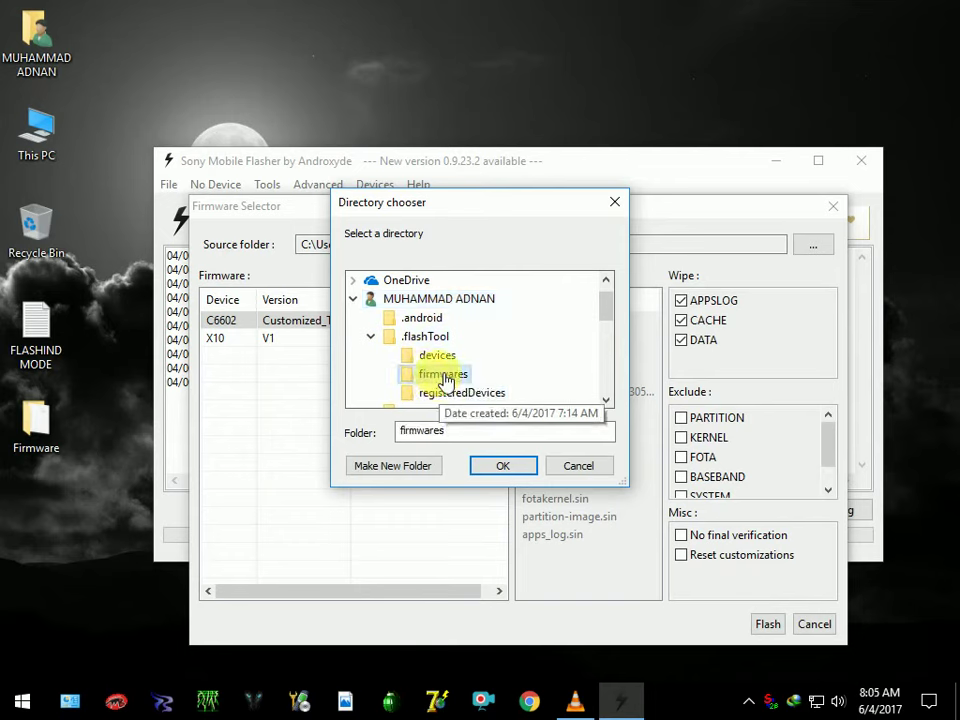
left_click(500, 470)
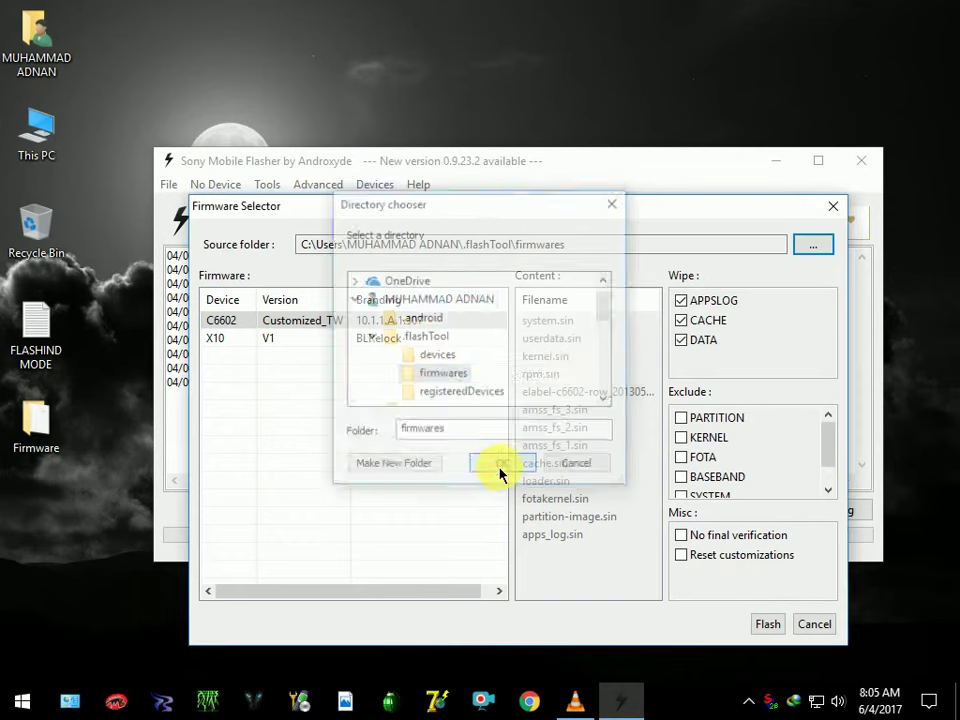
left_click(307, 328)
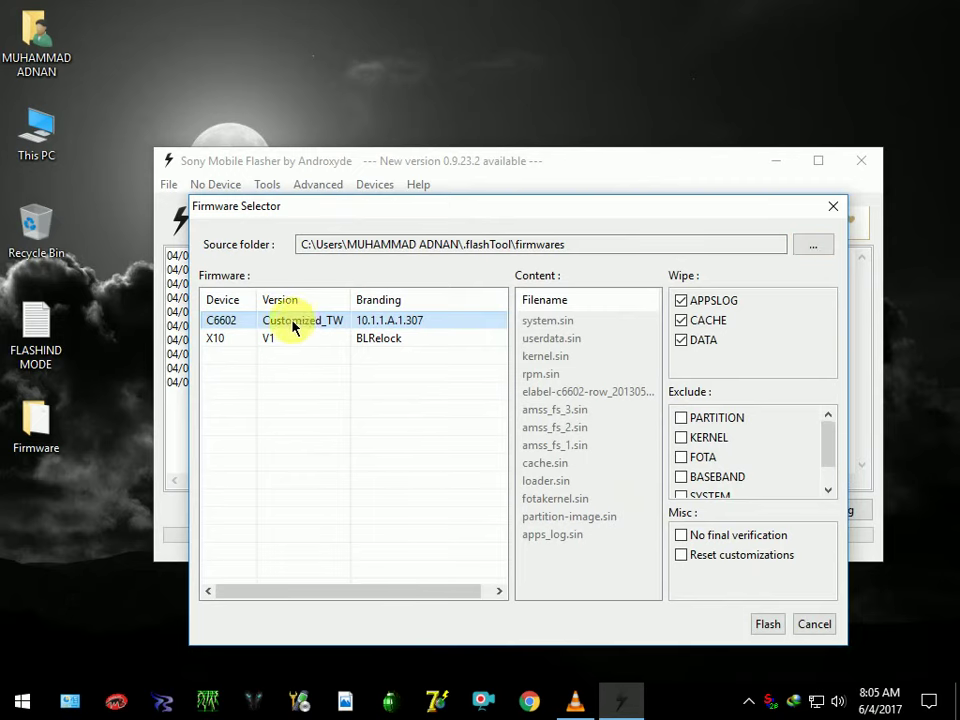
Step: Open .flashTool\firmwares in the user profile and check which firmware files it contains
double_click(45, 60)
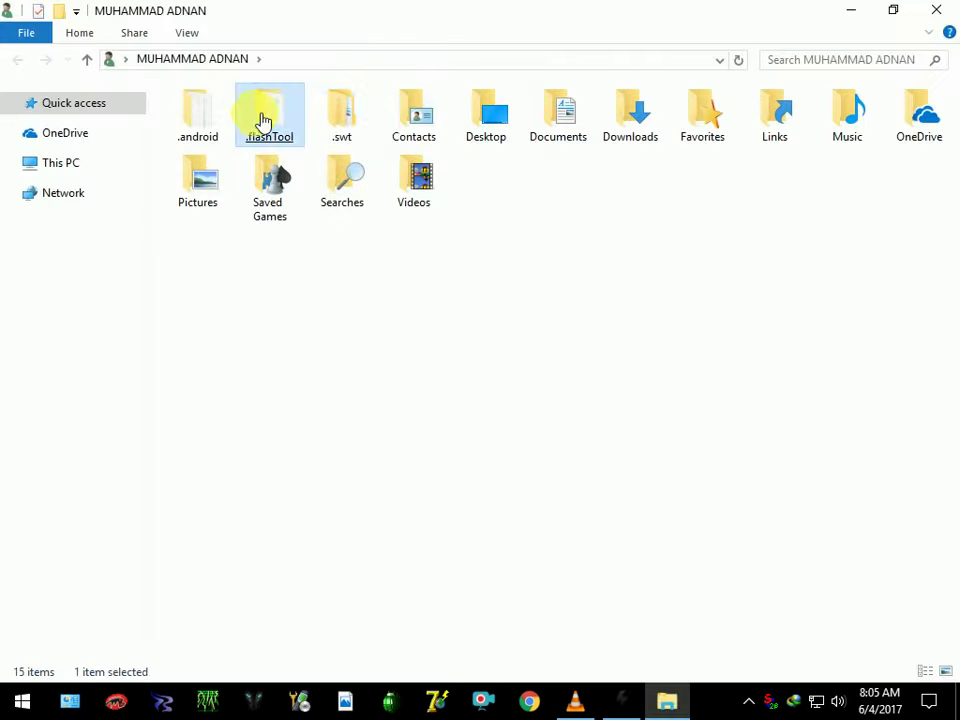
double_click(262, 120)
double_click(332, 184)
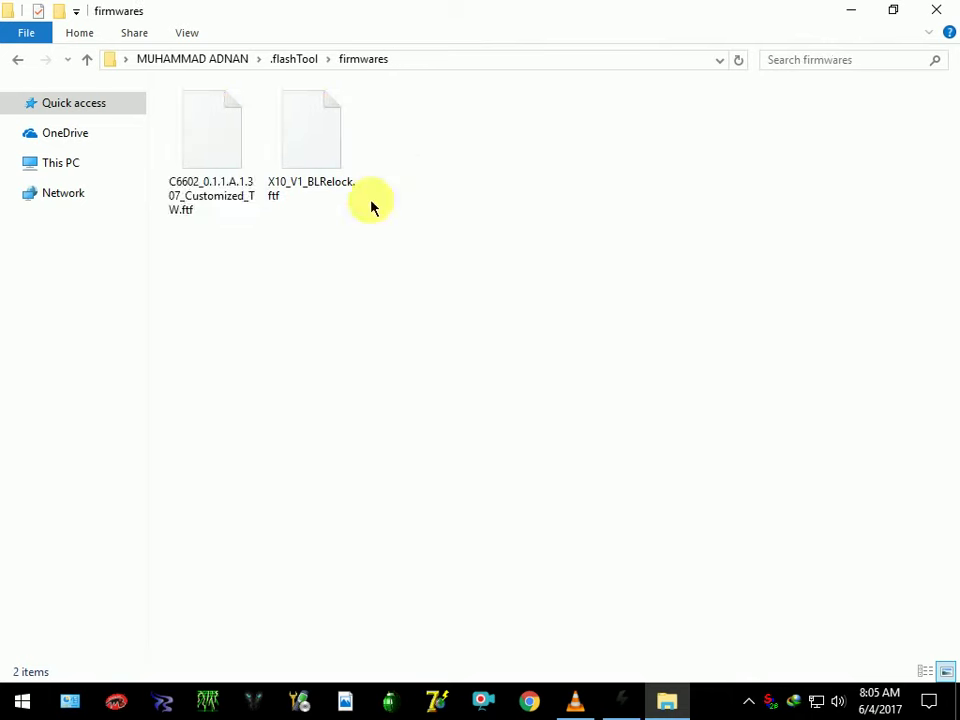
Step: Exclude PARTITION, KERNEL, FOTA, BASEBAND, SYSTEM and ELABEL from the C6602 firmware and start the flash
left_click(190, 188)
key("alt+F4")
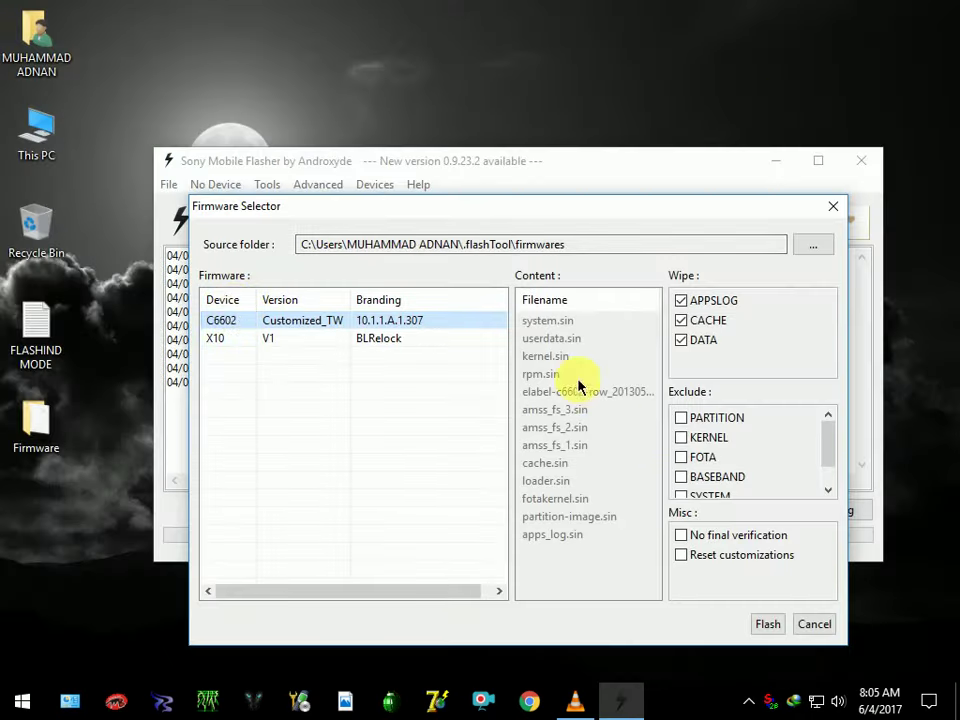
left_click(703, 420)
left_click(700, 438)
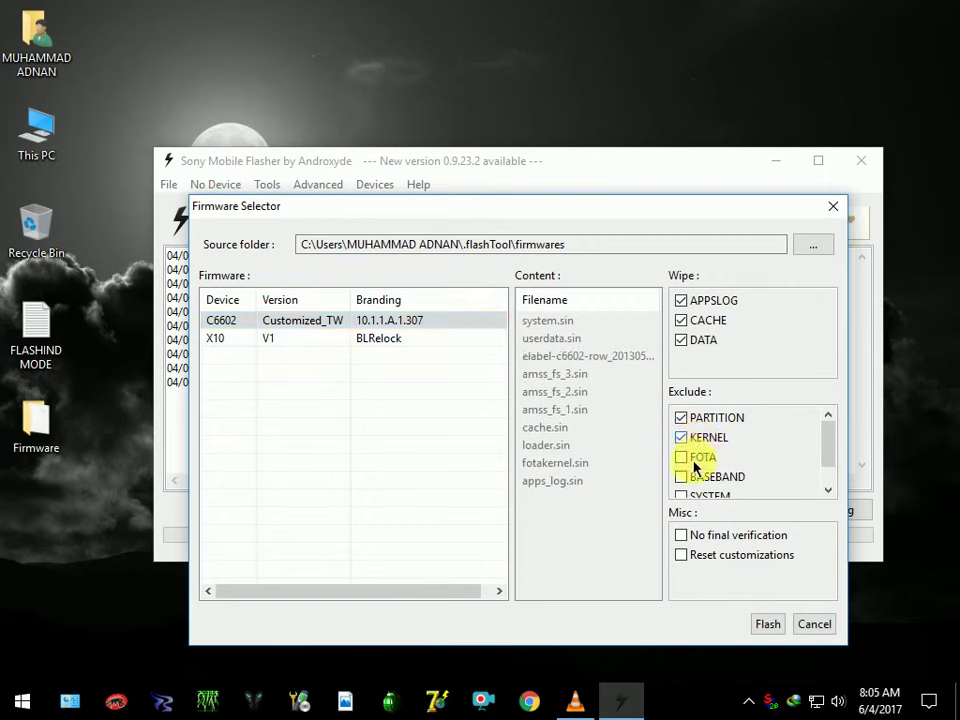
left_click(697, 458)
left_click(697, 477)
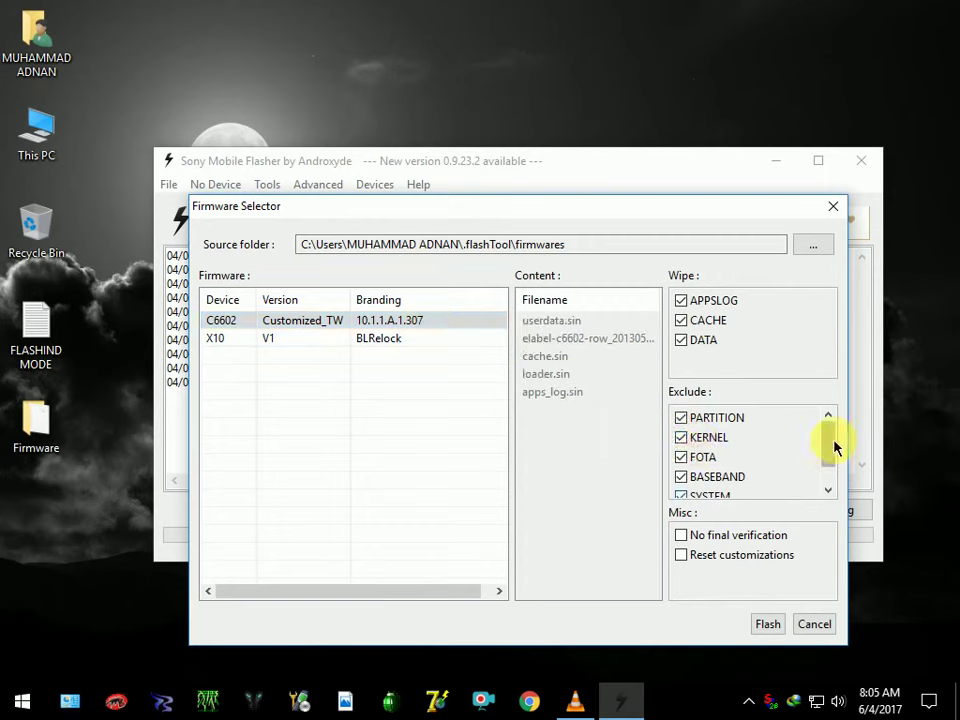
left_click_drag(835, 449, 829, 461)
left_click(684, 487)
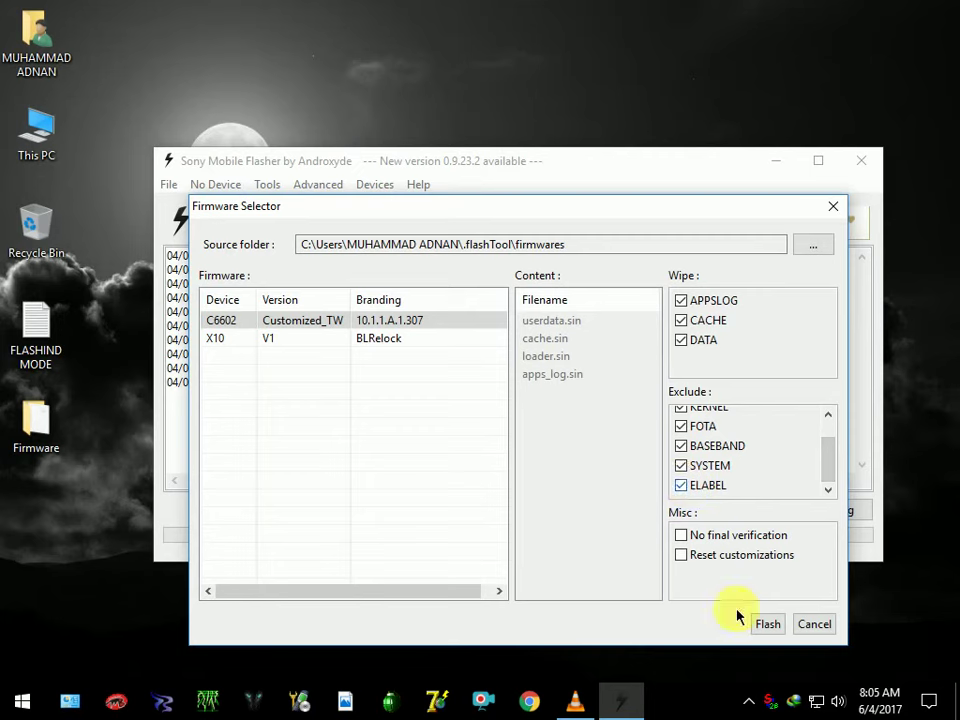
left_click(767, 624)
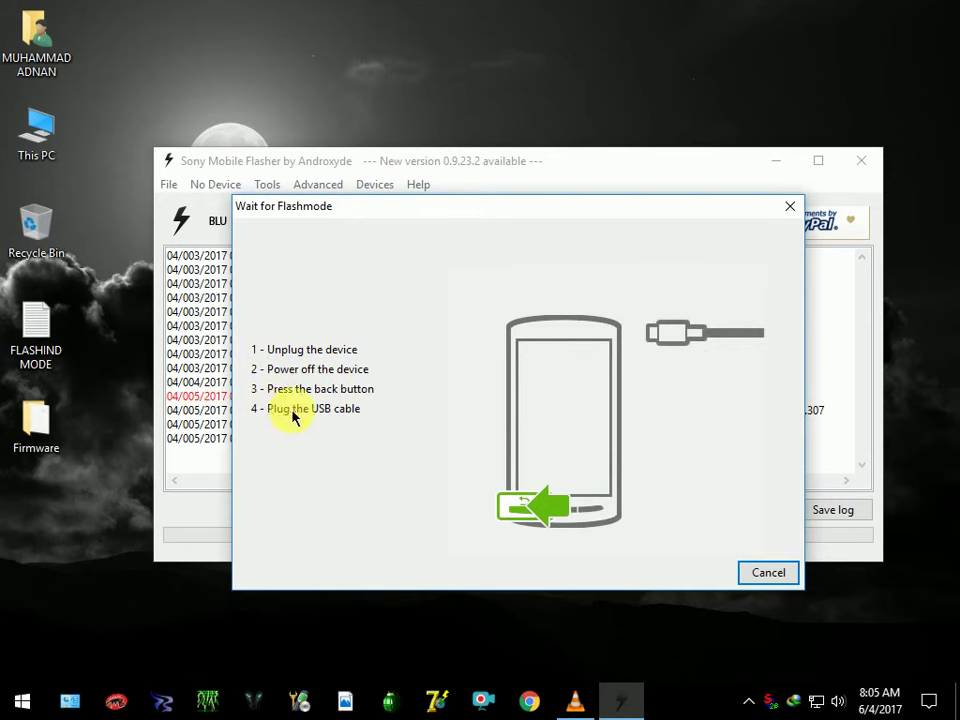
Step: In the FLASHIND MODE desktop note, write "TORN OFF YOUR MOBILE HOLD BACK BUTTON AND" below "FOLLOW MY STEPS..."
double_click(58, 340)
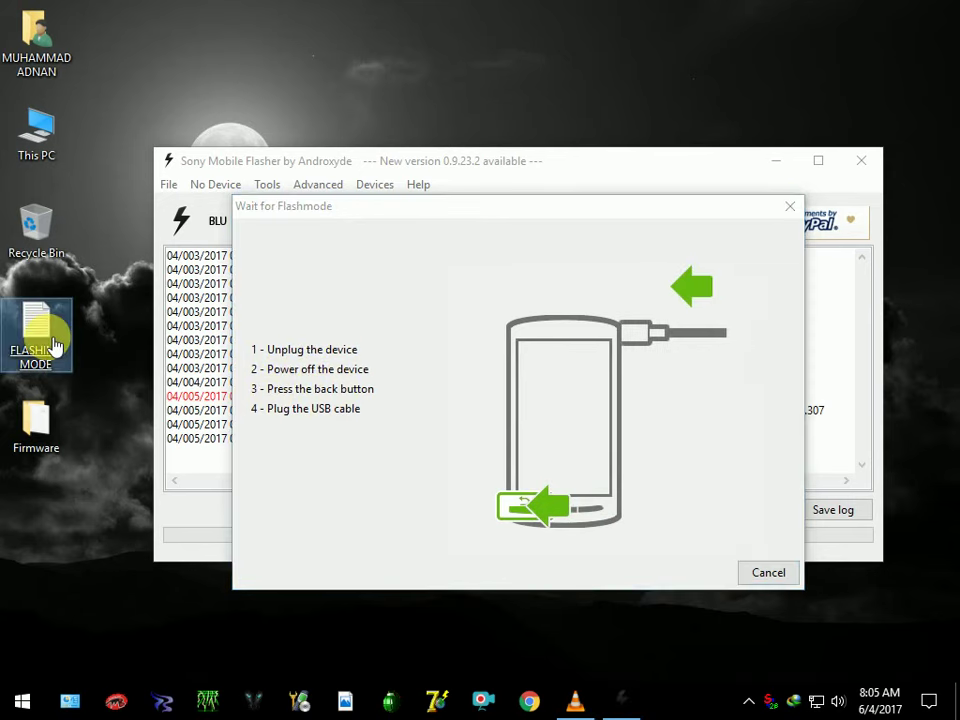
left_click(230, 455)
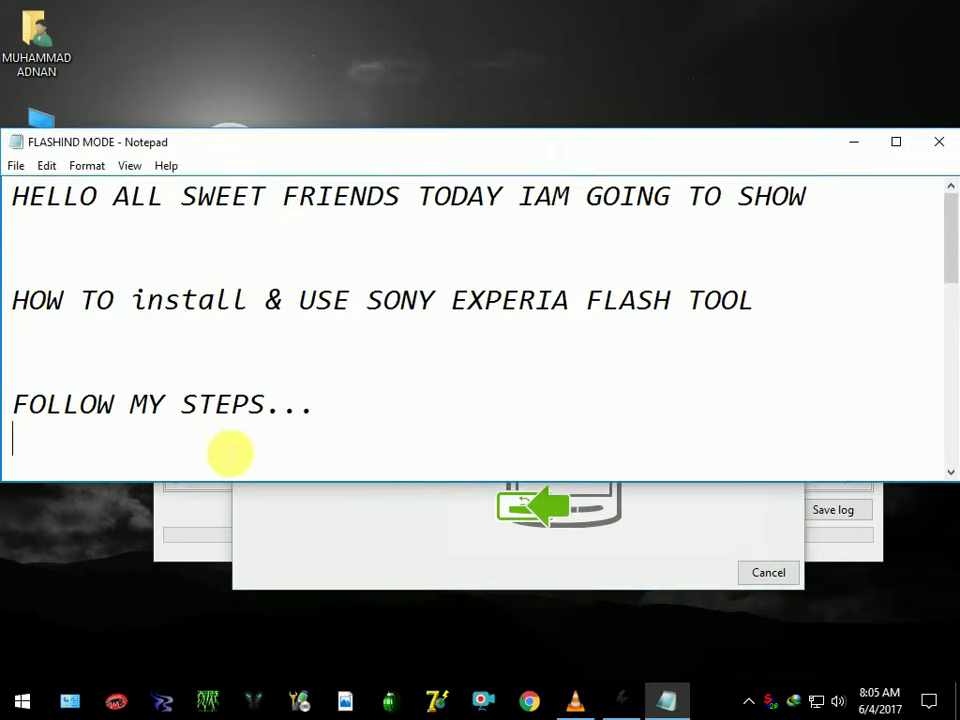
scroll(230, 455, "down", 1)
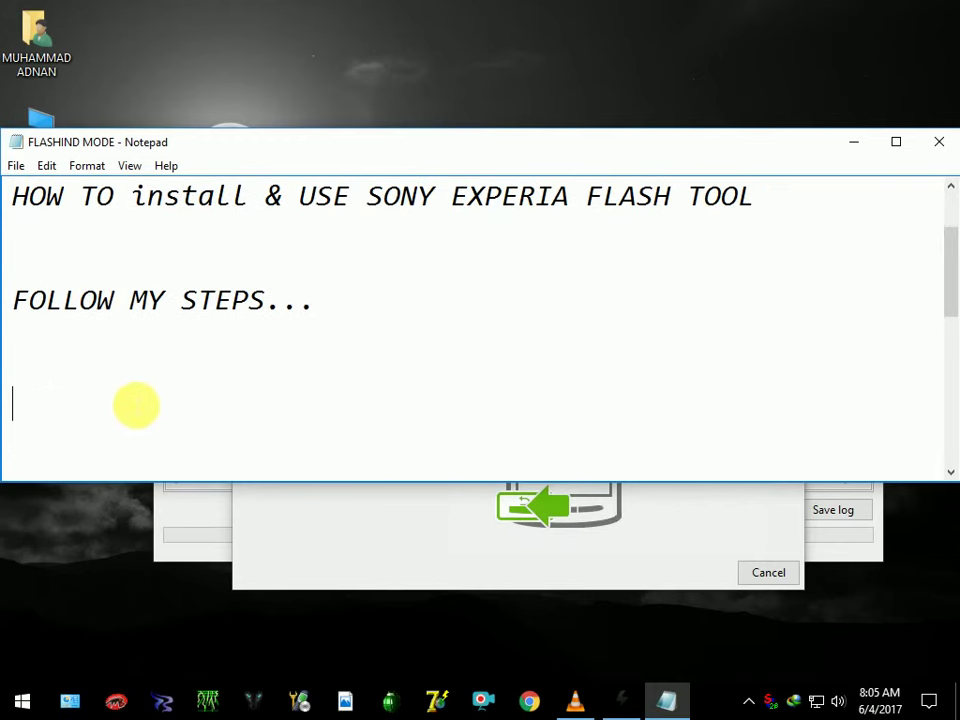
left_click(136, 405)
type("T")
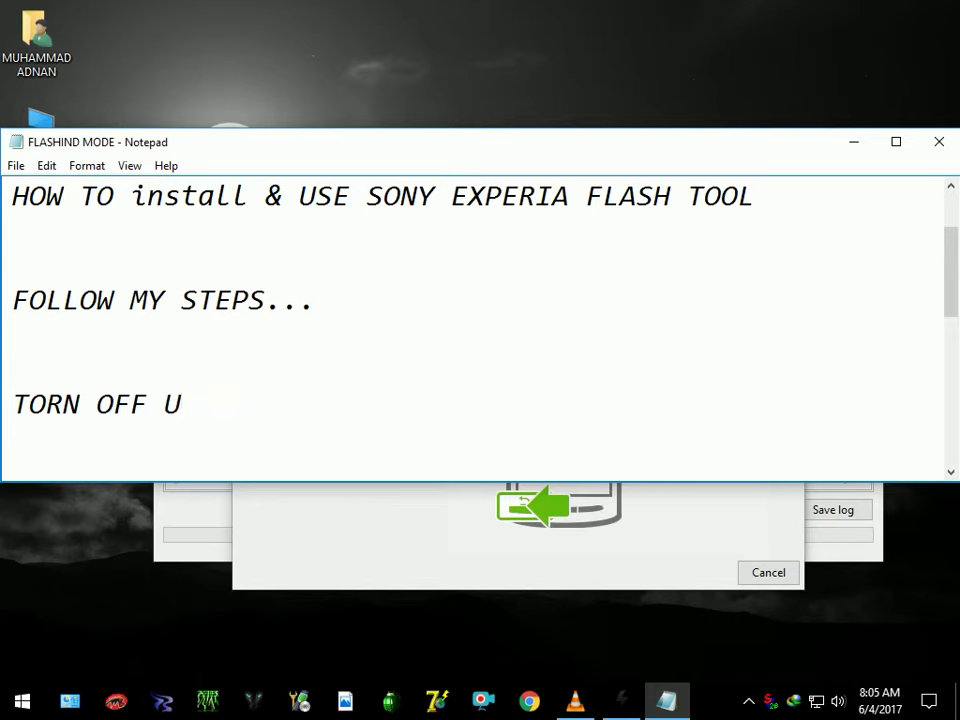
type("ORN OFF YO")
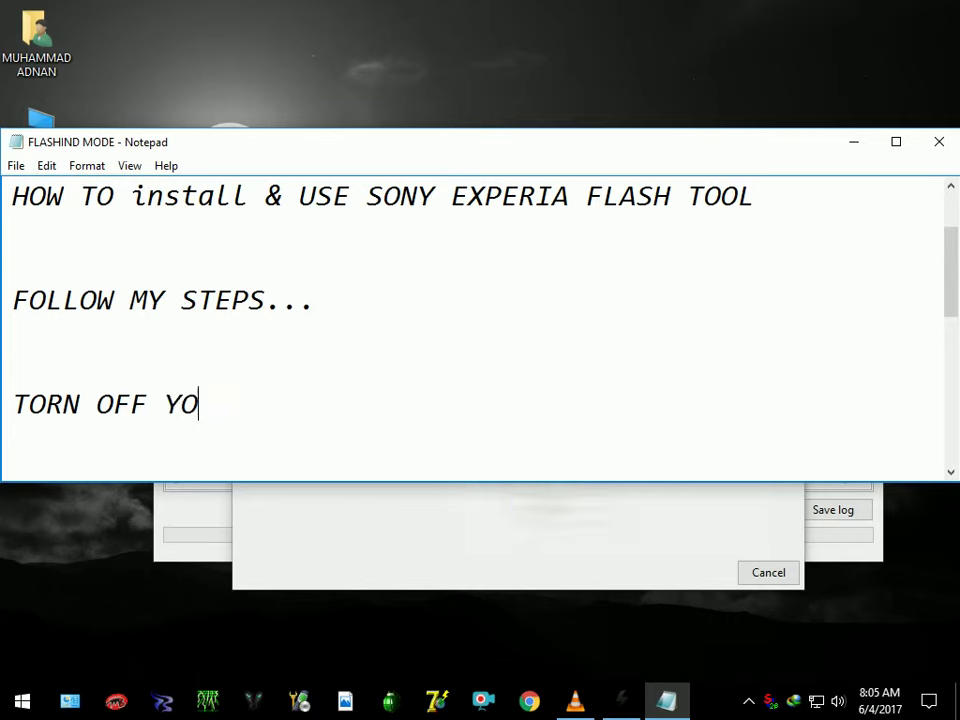
type("UR MOBILE")
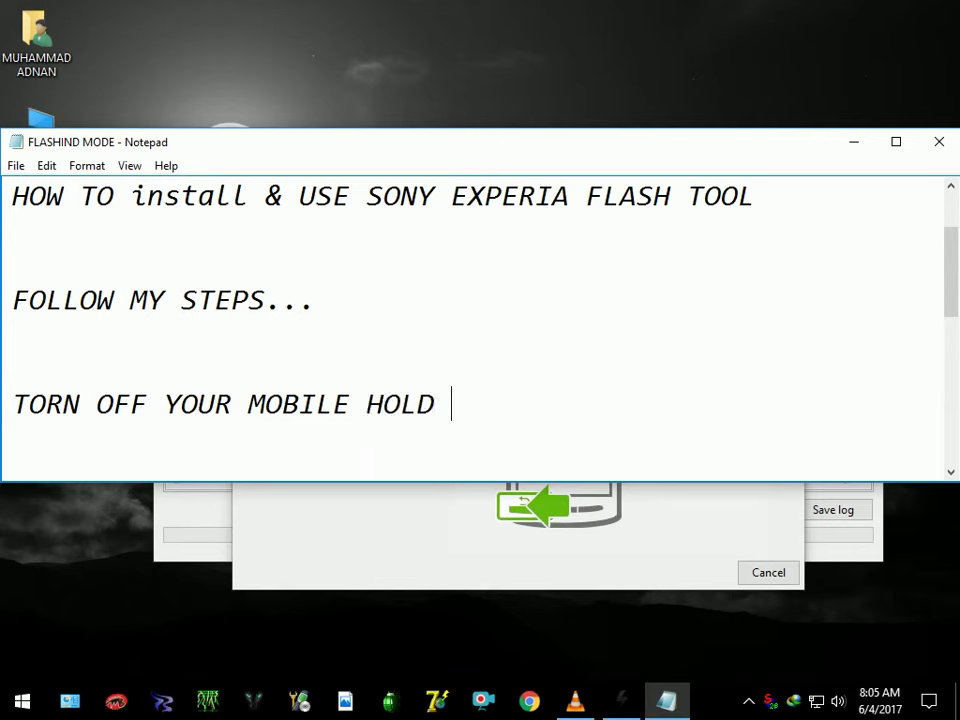
type("HOLD BACK ")
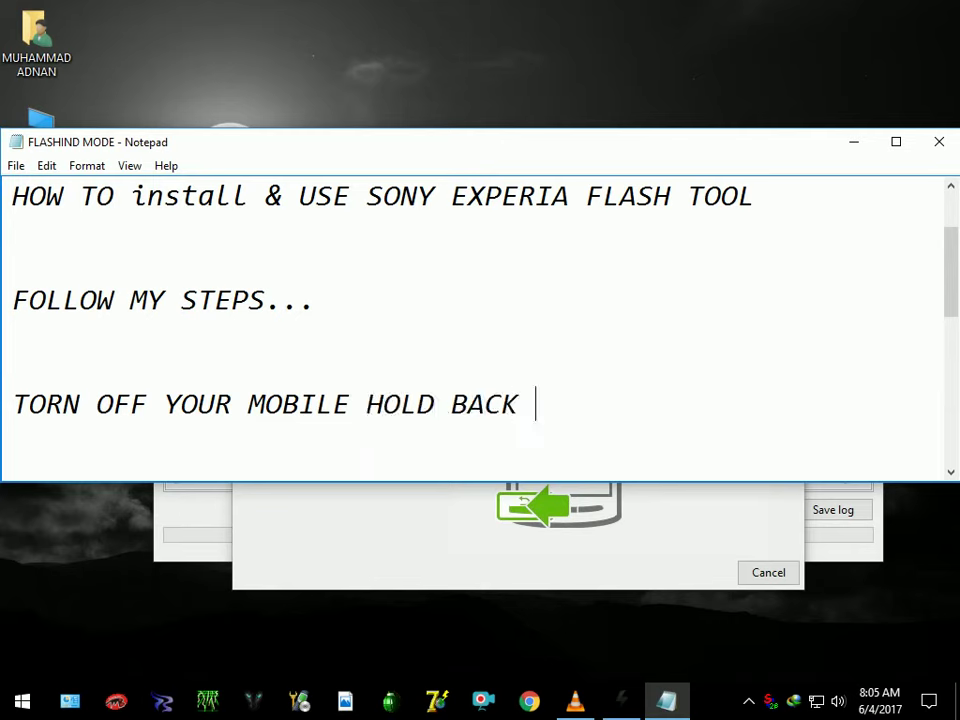
type("BUTO")
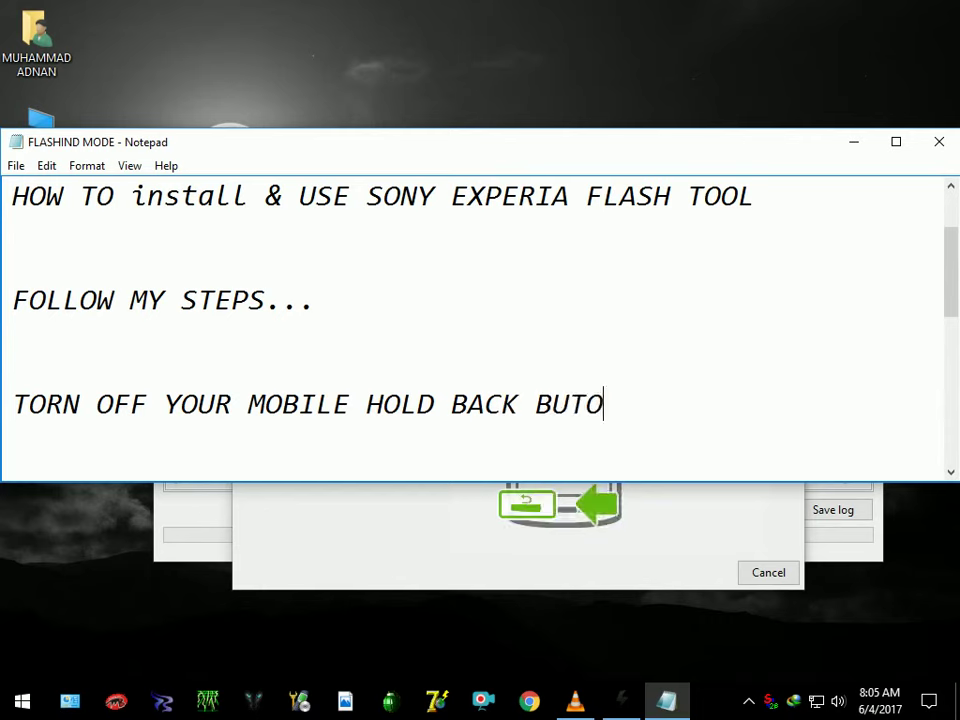
type("ON")
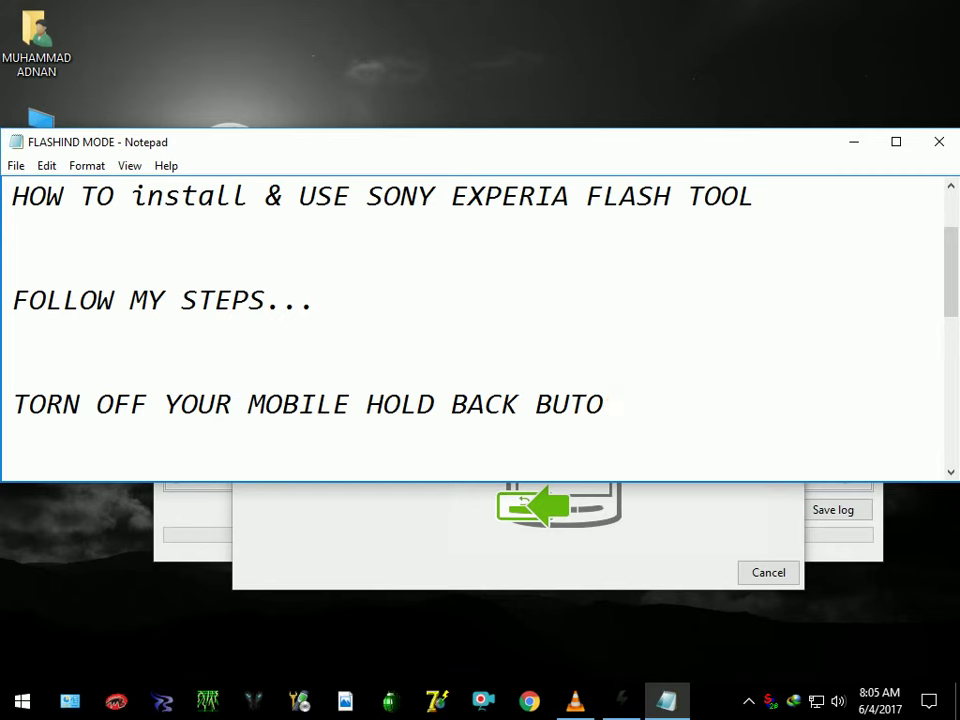
key("BackSpace")
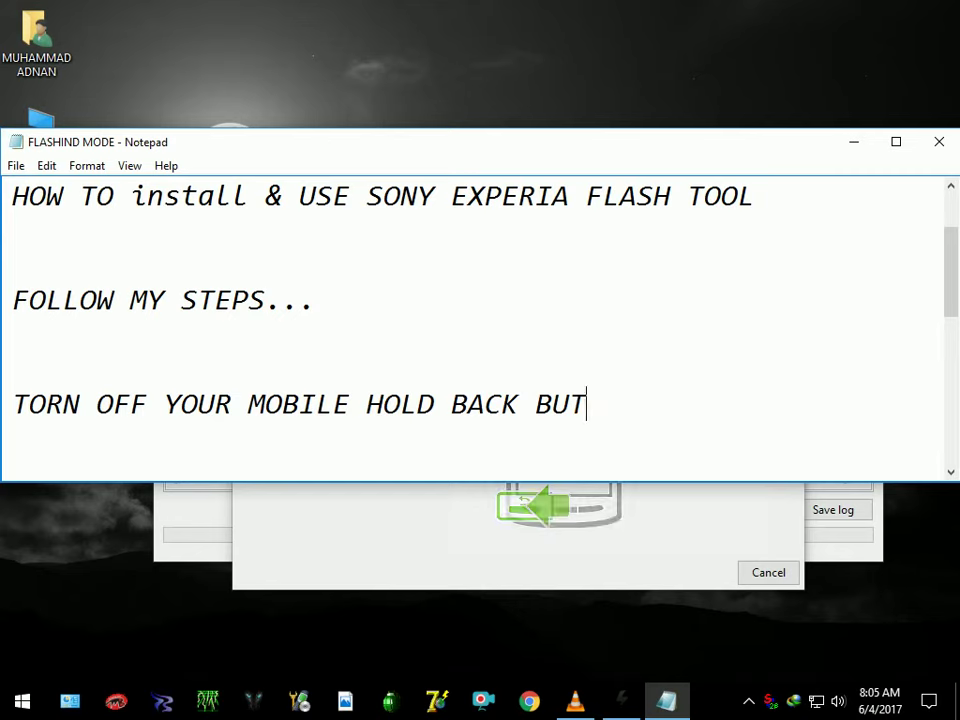
type("TON AND")
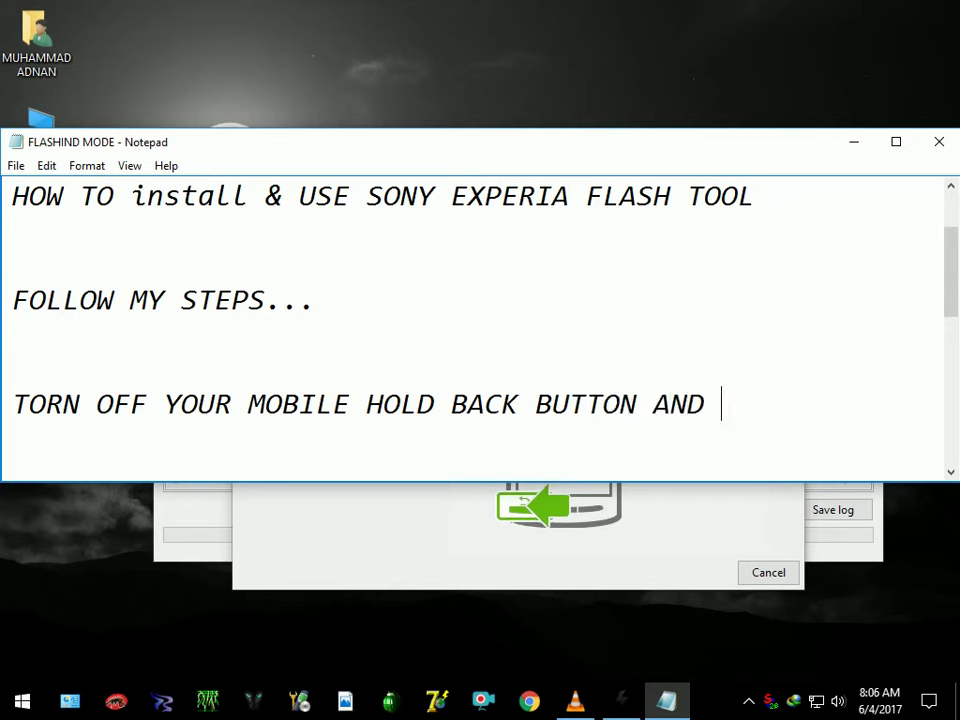
Step: Add "CONNECT BY USB CABE & UPDATE STARTED OK" two lines below the new instruction and close the note without saving
key("Return")
key("Return")
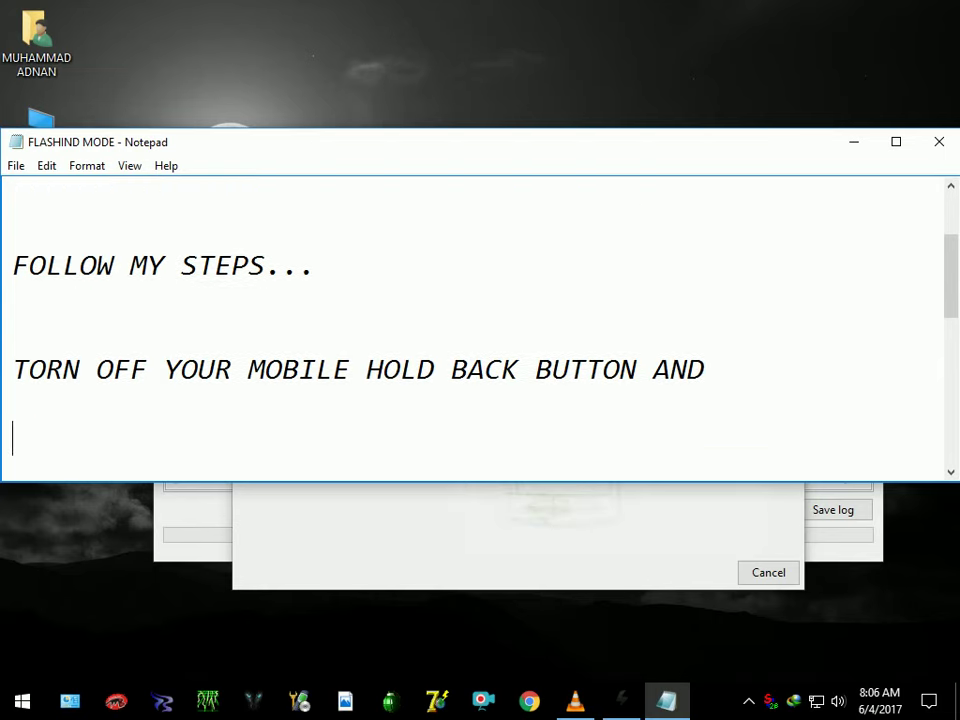
type("CONNECT BY USB CABE")
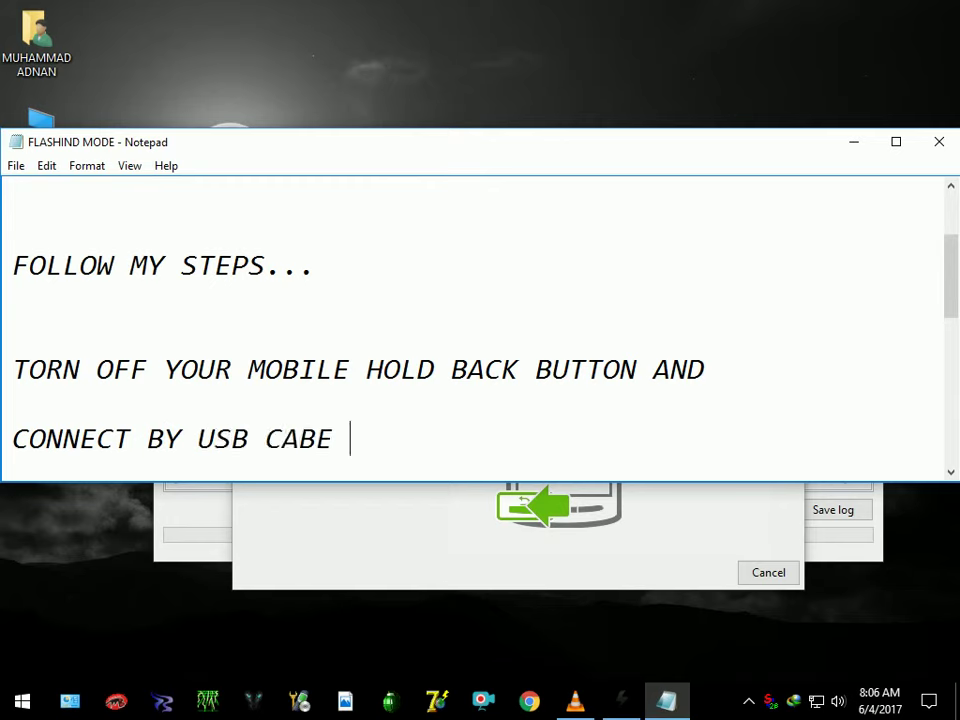
type("& UPDATE STA")
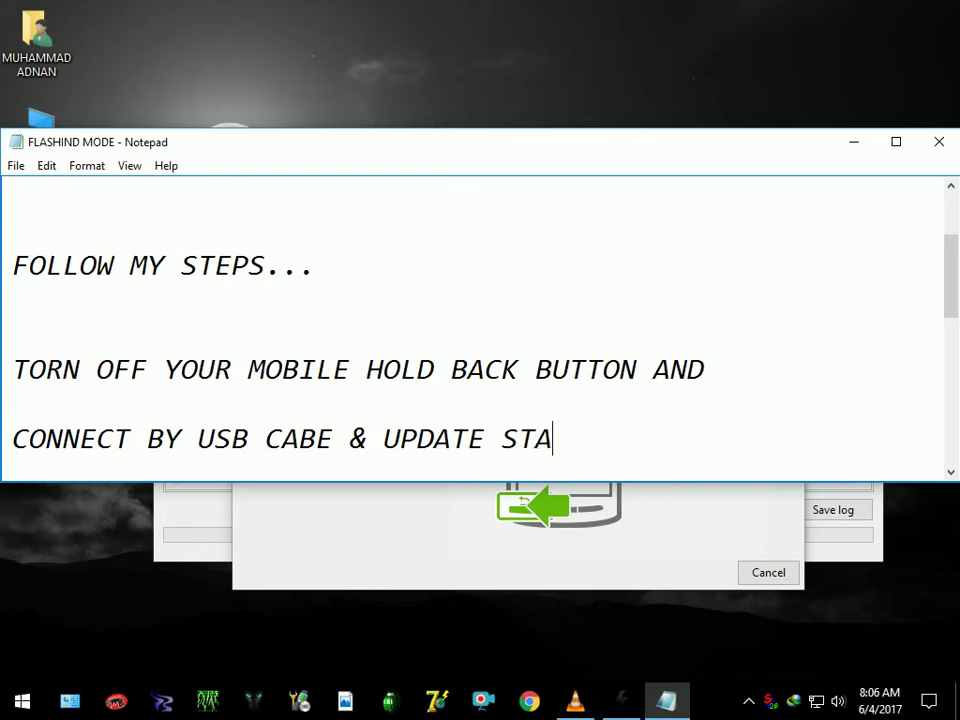
type("RTE")
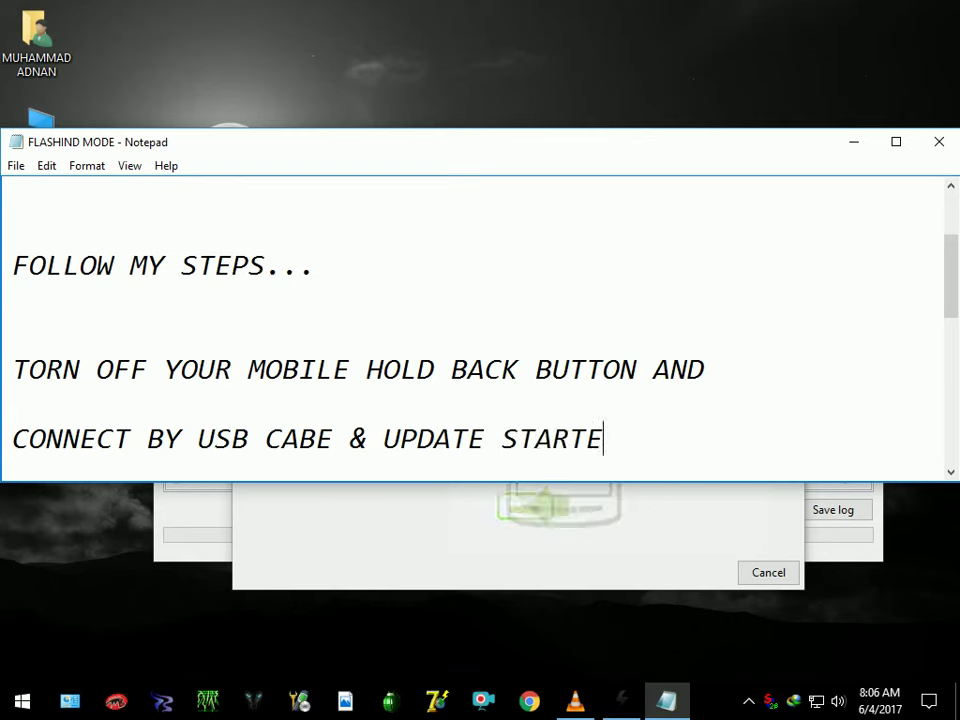
type("D OK")
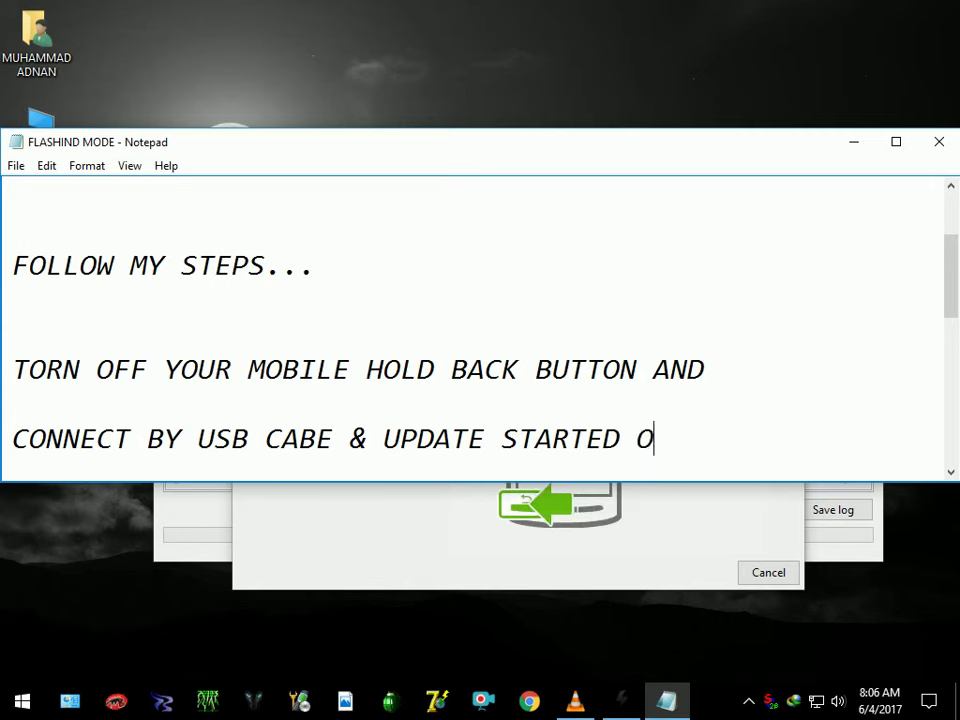
left_click(939, 141)
left_click(512, 370)
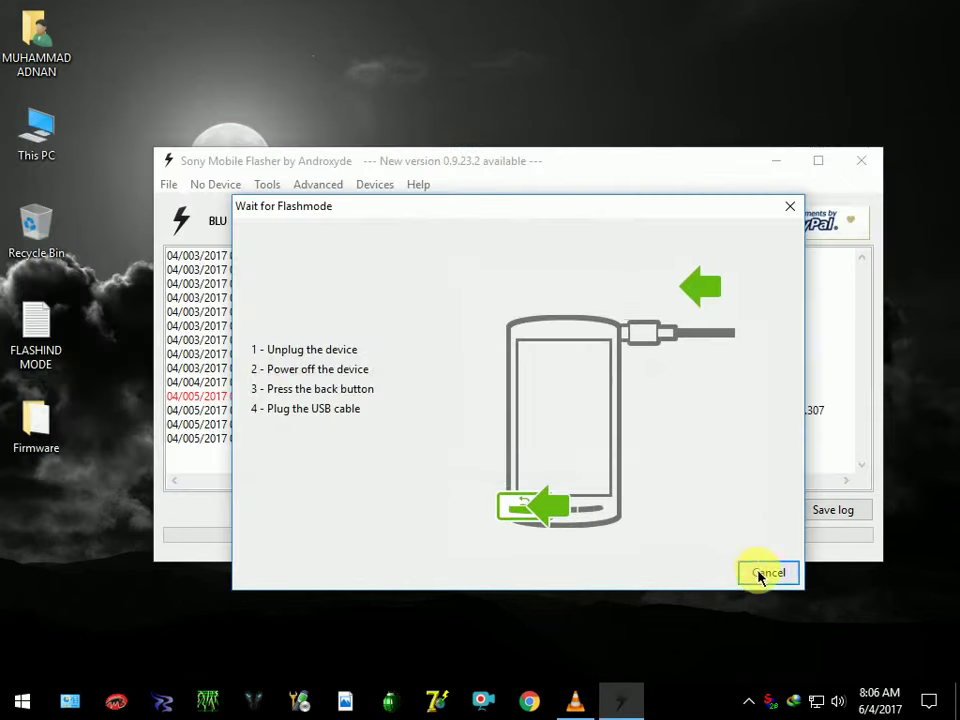
Step: Cancel the wait for a device in Flashmode and close Sony Mobile Flasher
left_click(767, 576)
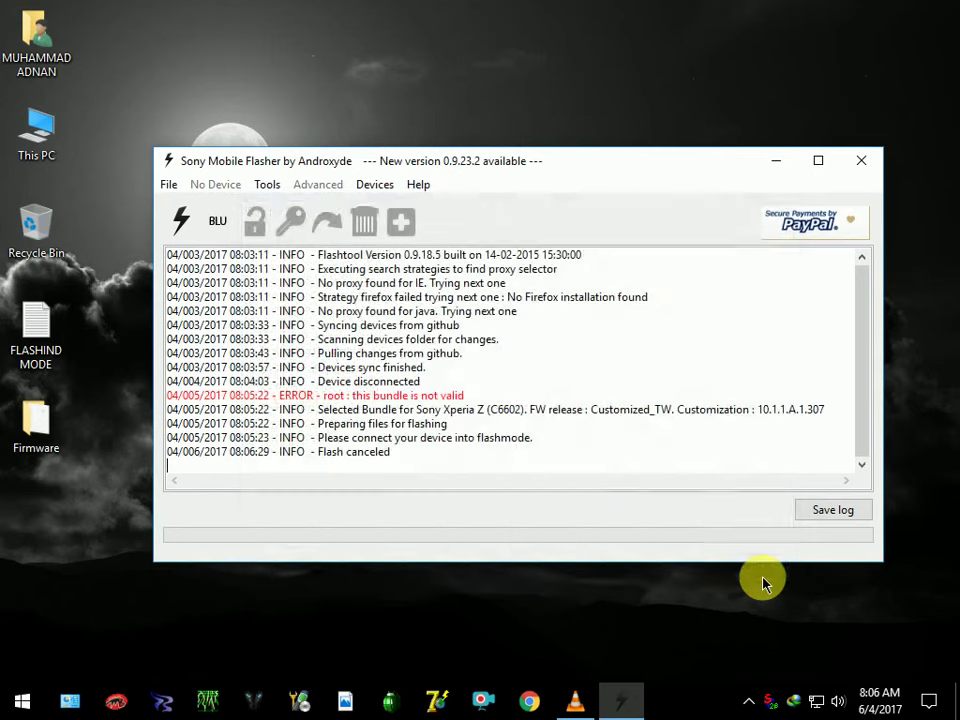
left_click(853, 165)
Step: Reopen the FLASHIND MODE note, read the closing lines at its end and close it
double_click(50, 350)
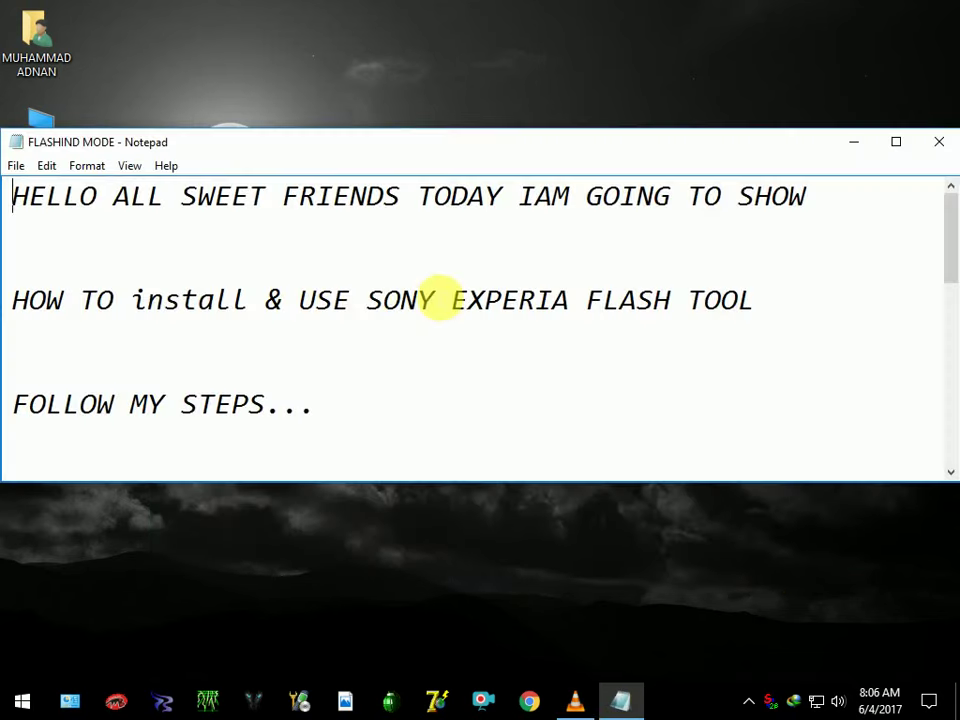
scroll(446, 300, "down", 2)
scroll(446, 300, "up", 1)
scroll(440, 307, "down", 3)
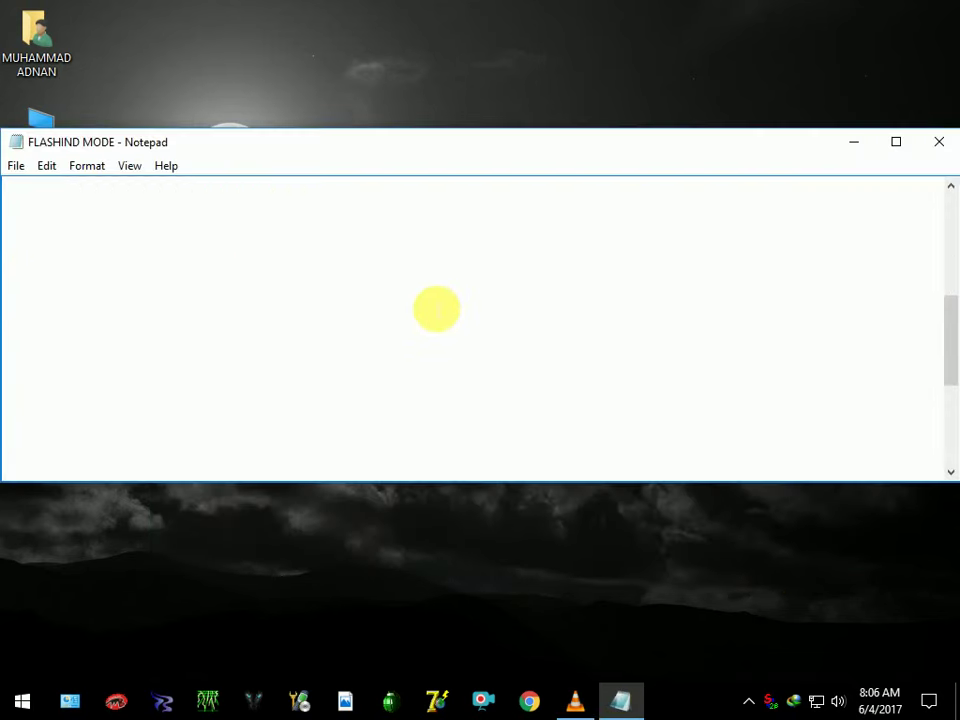
left_click_drag(949, 349, 945, 461)
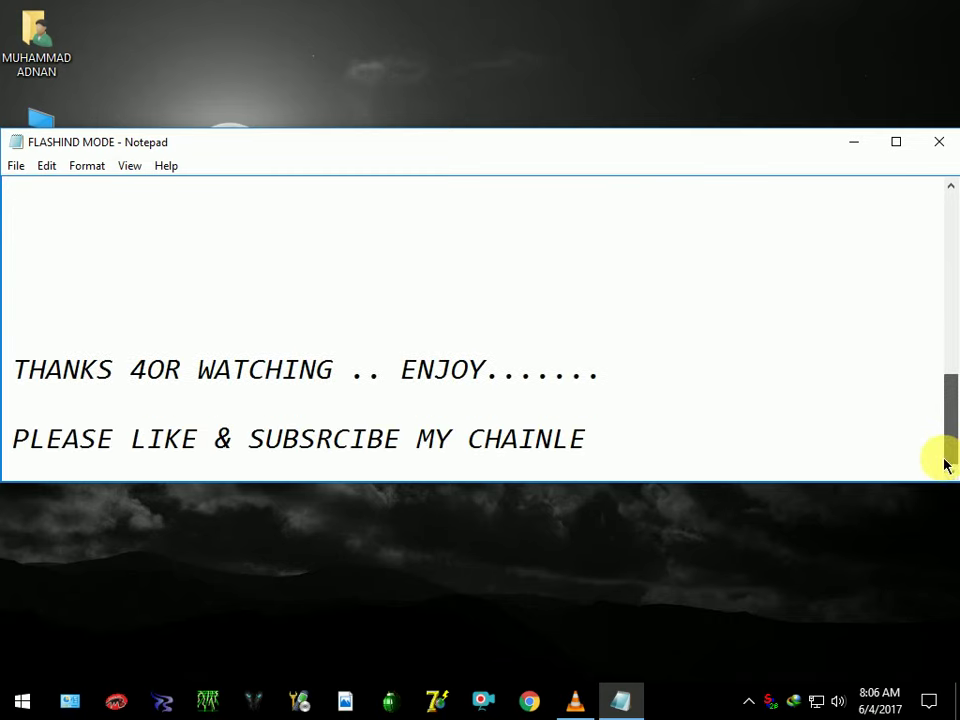
left_click_drag(23, 376, 609, 381)
left_click_drag(611, 446, 9, 446)
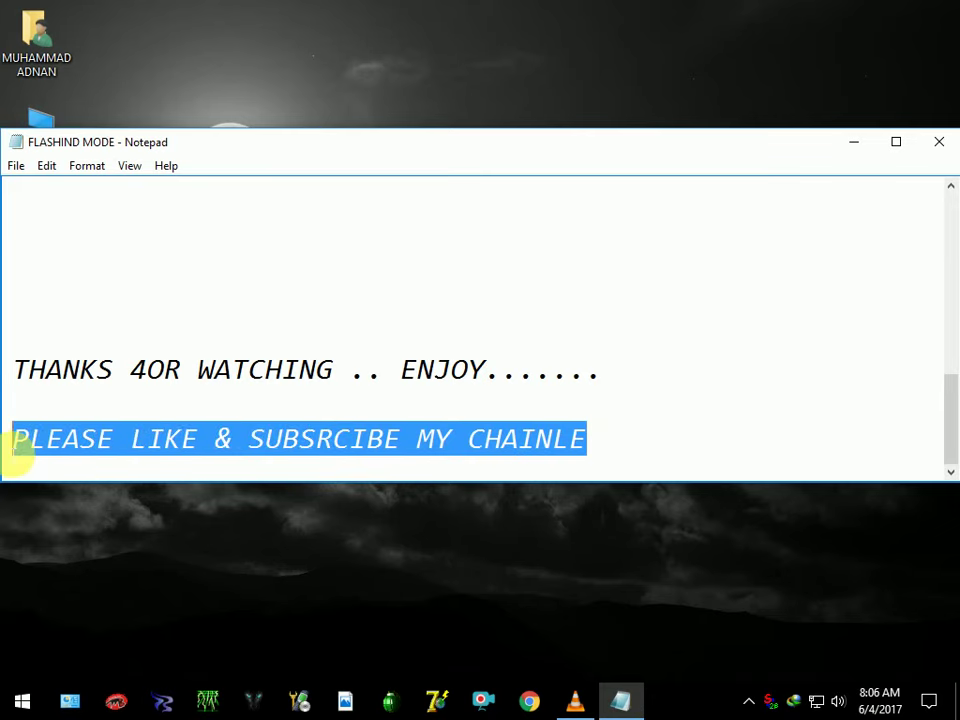
left_click(935, 143)
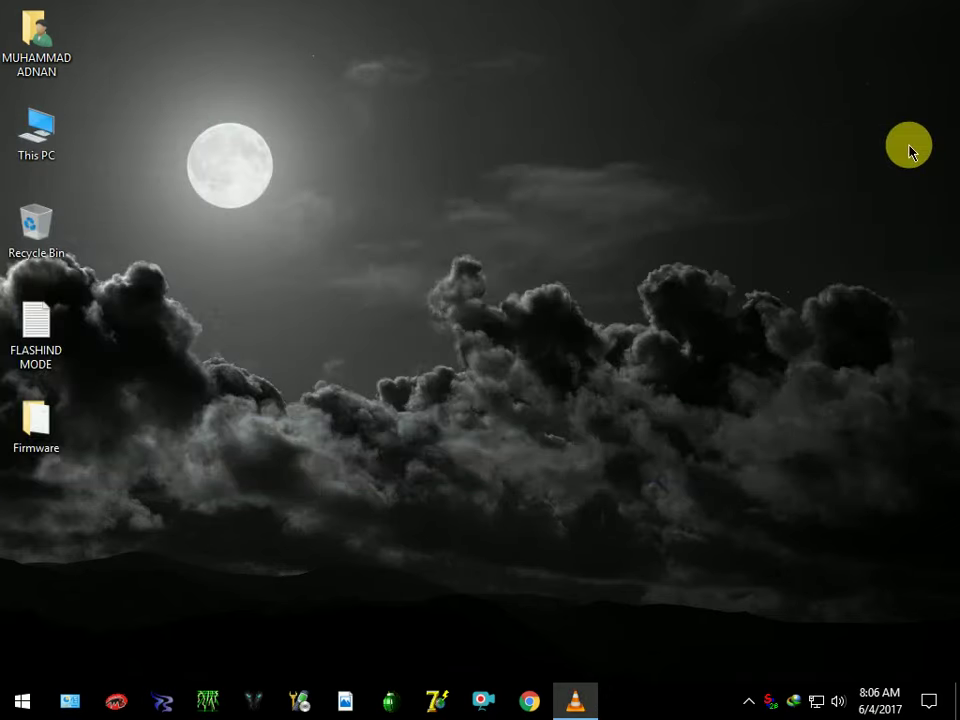